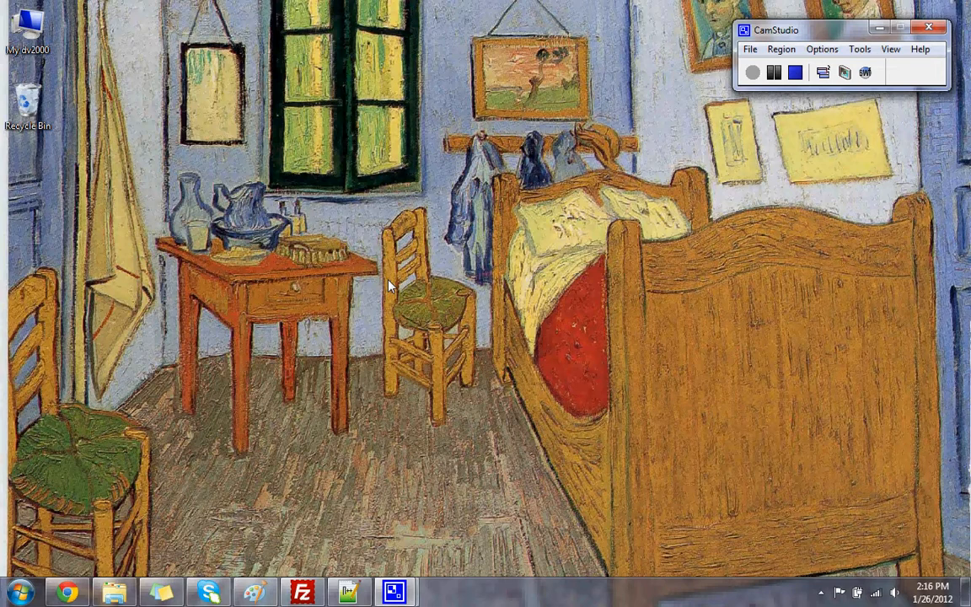
From the CIS classes site, go to the CIS 90 Calendar and open the Howto #304 PDF in a new tab
left_click(68, 593)
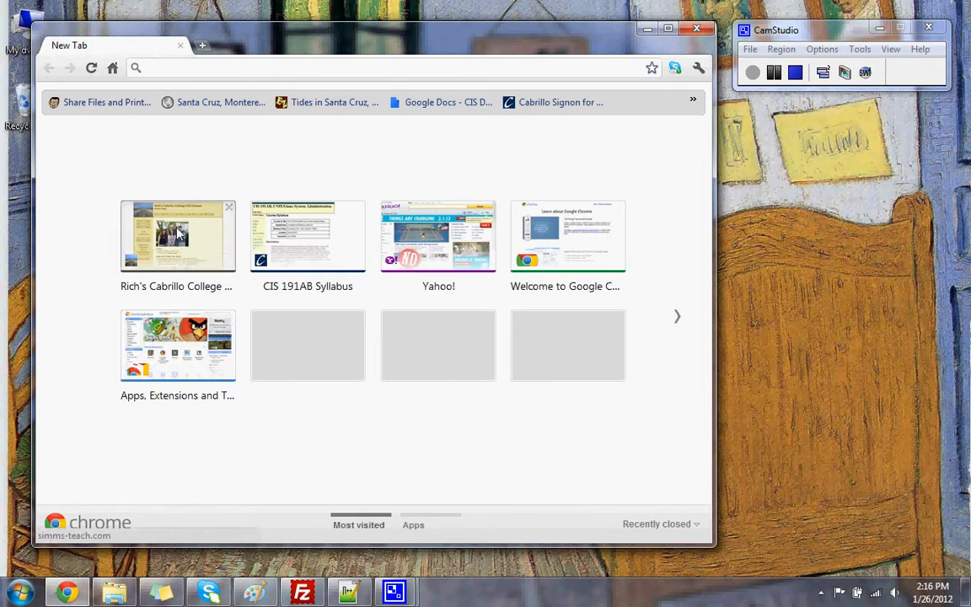
left_click(184, 236)
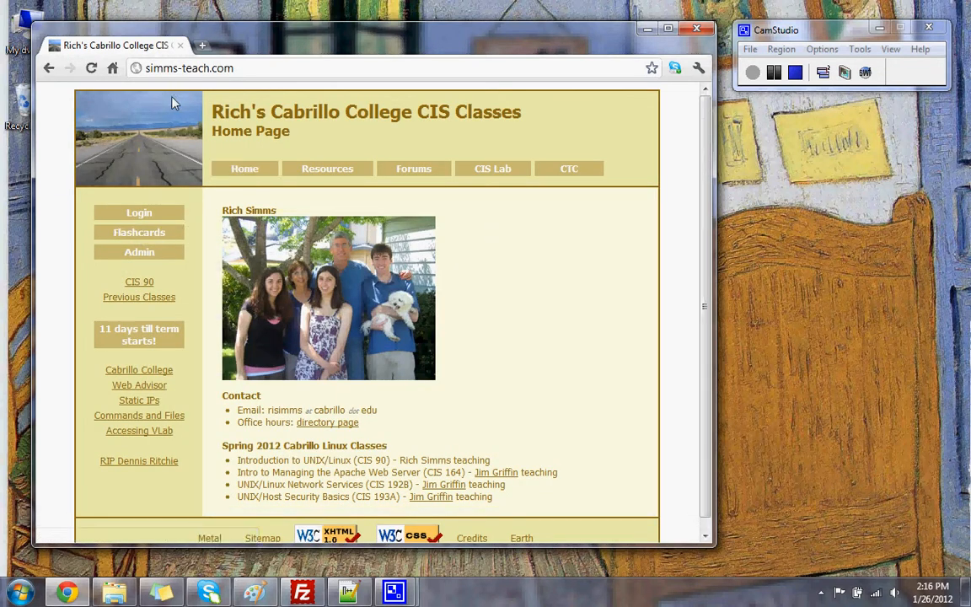
left_click(139, 283)
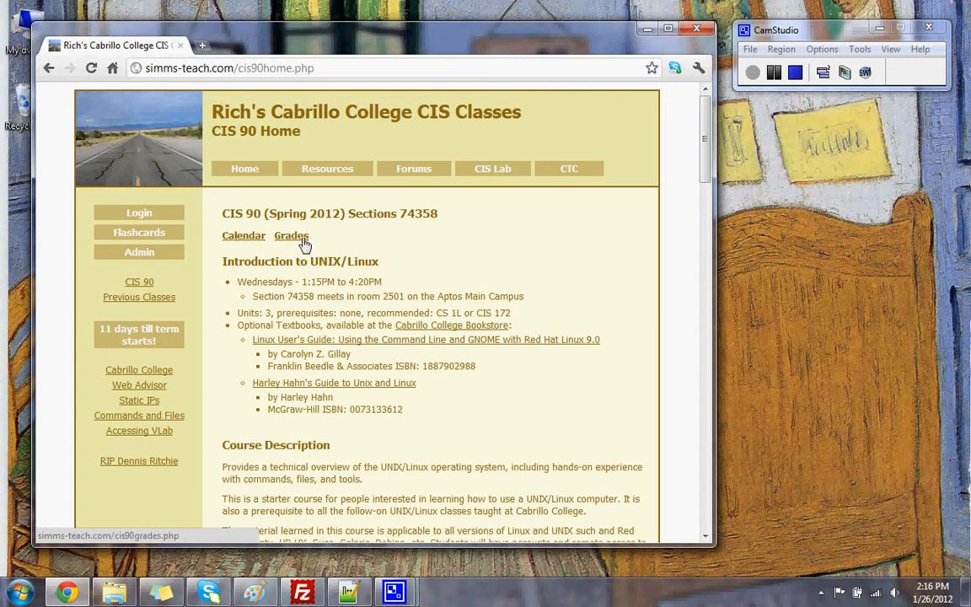
left_click(239, 239)
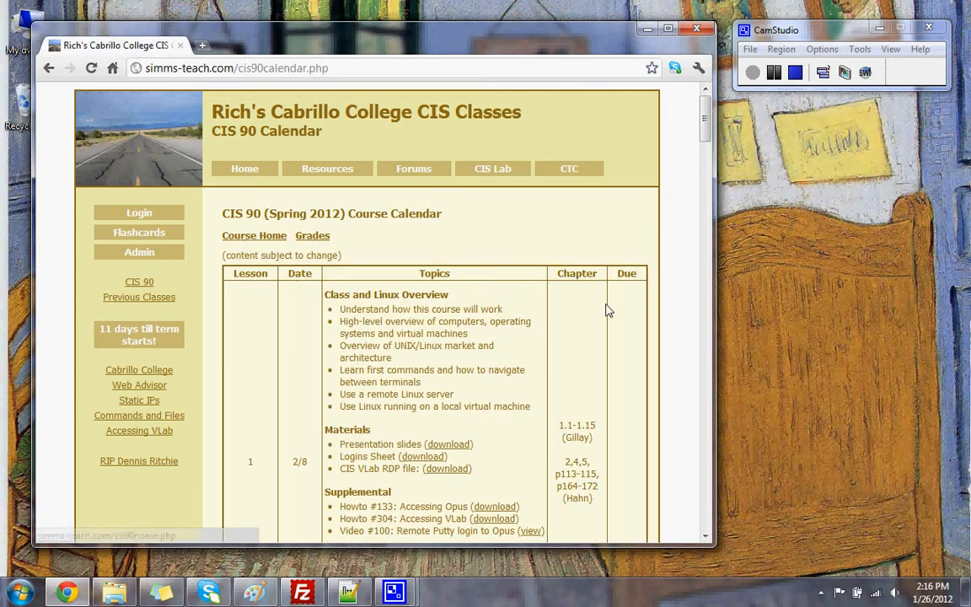
scroll(472, 312, "down", 2)
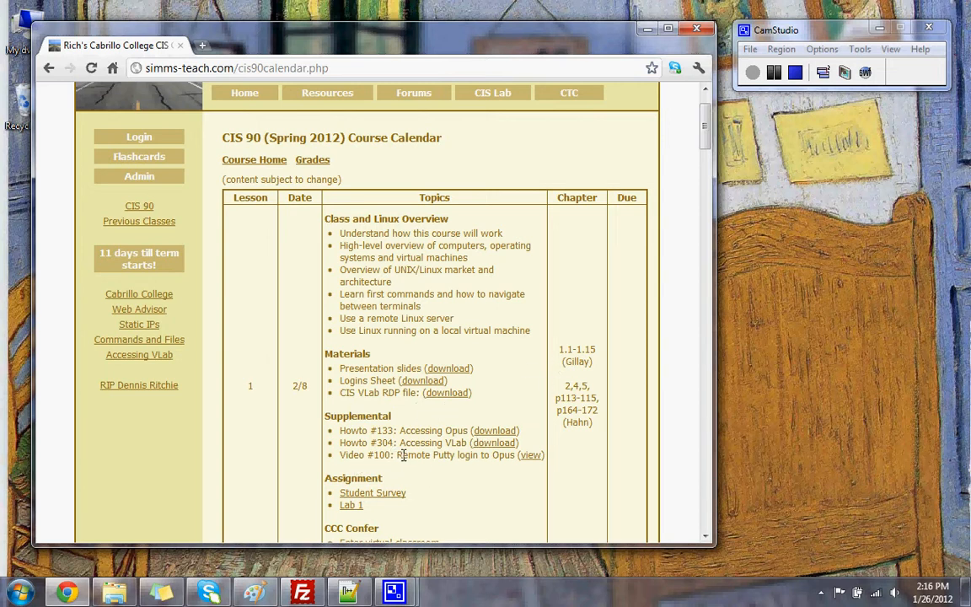
left_click(494, 444)
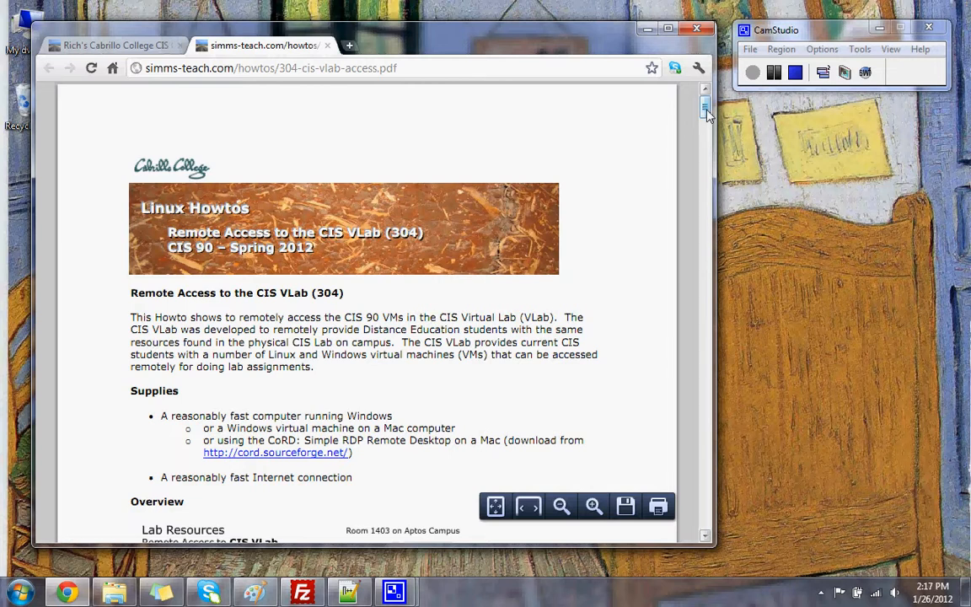
Scroll the VLab howto PDF to the Lab Resources diagram, then switch back to the course calendar
scroll(706, 114, "down", 4)
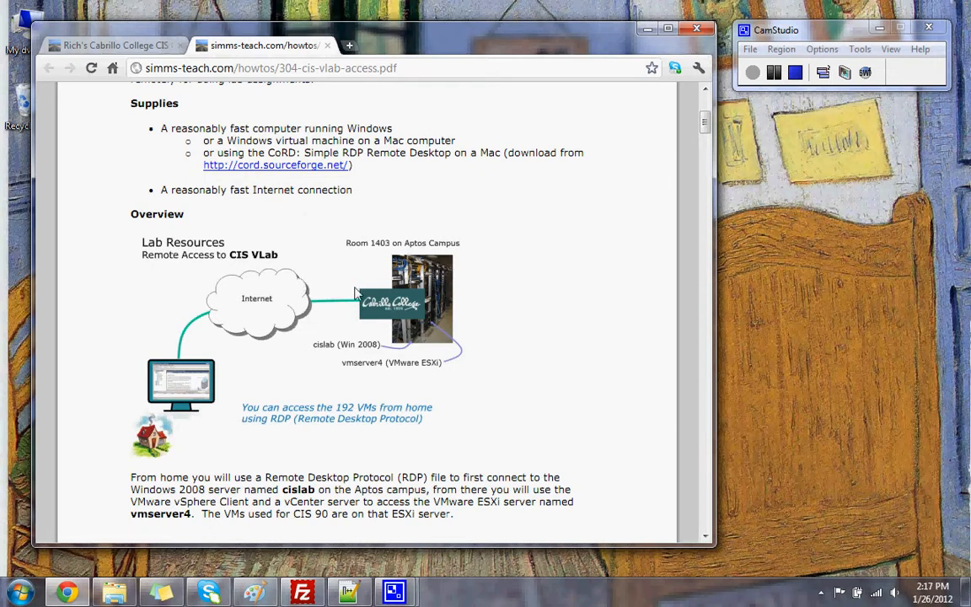
left_click(119, 44)
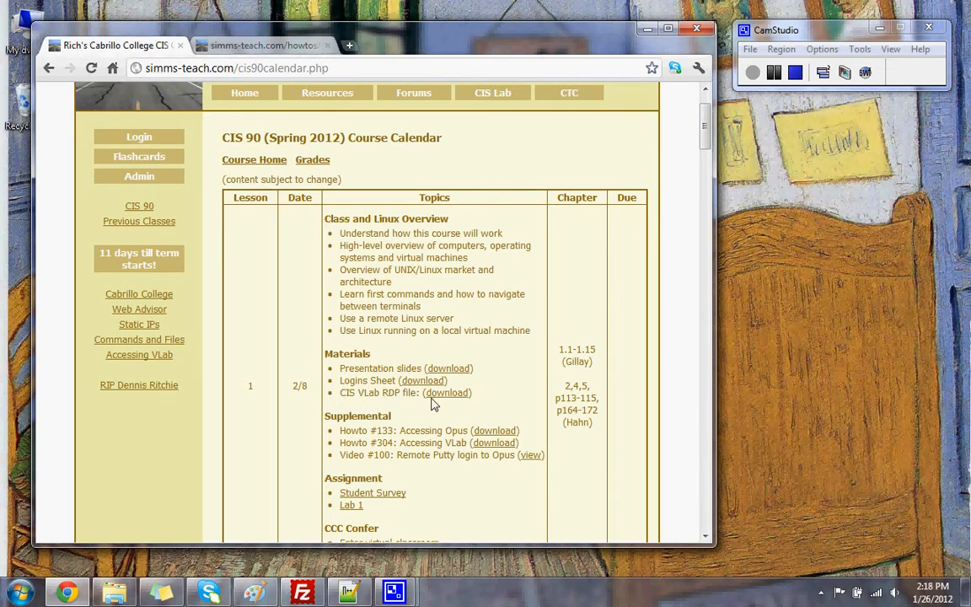
Download the CIS VLab RDP file as vlab90.zip and show it in the Downloads folder
left_click(443, 394)
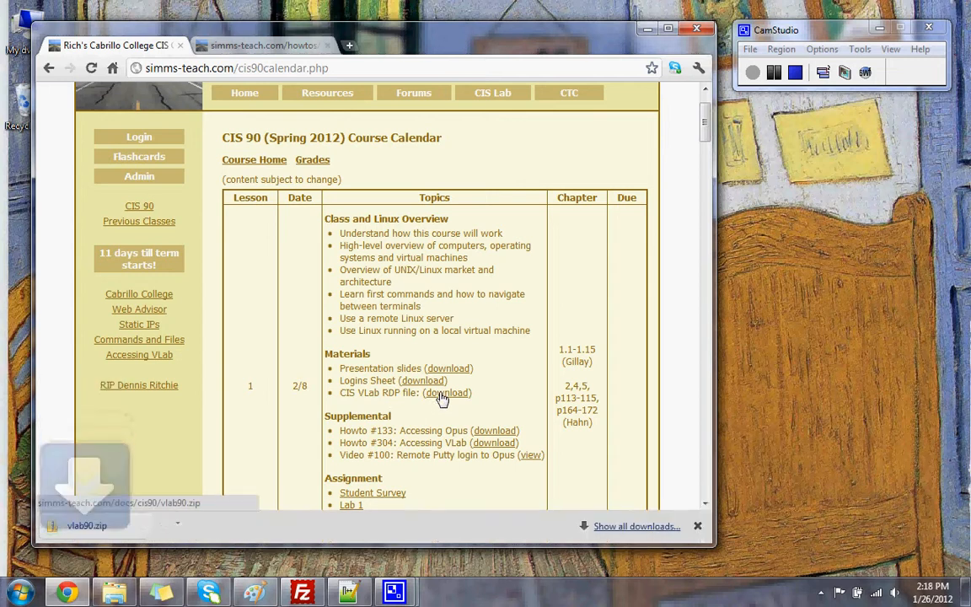
left_click(189, 528)
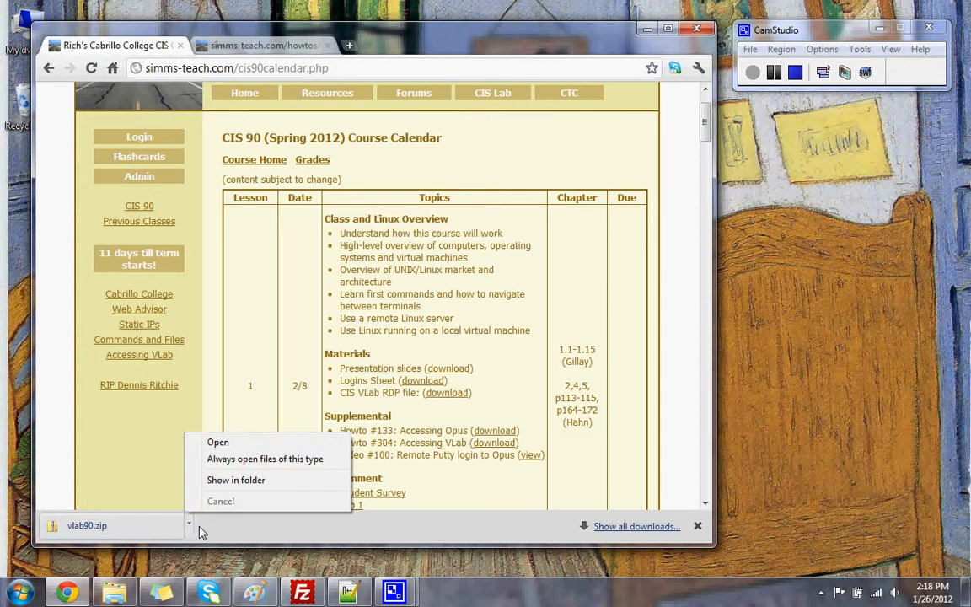
left_click(221, 479)
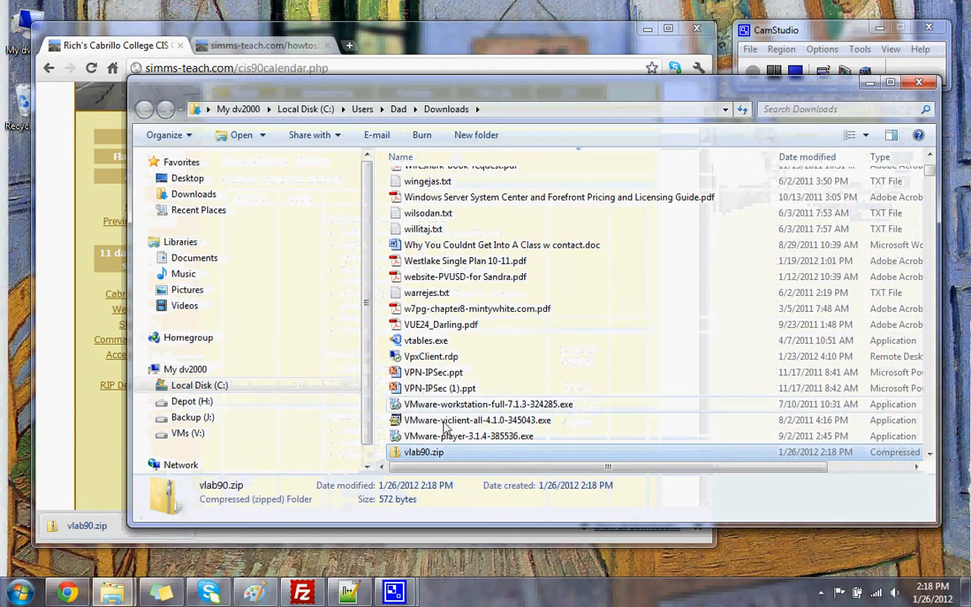
Move vlab90.zip onto the desktop near the table, closing Downloads and minimizing Chrome
left_click_drag(413, 455, 750, 556)
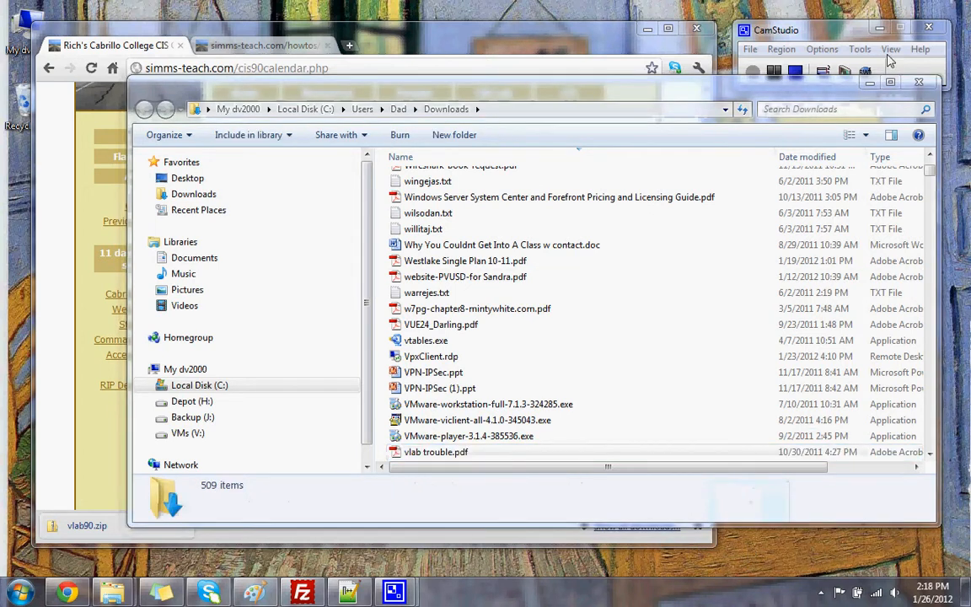
left_click(915, 84)
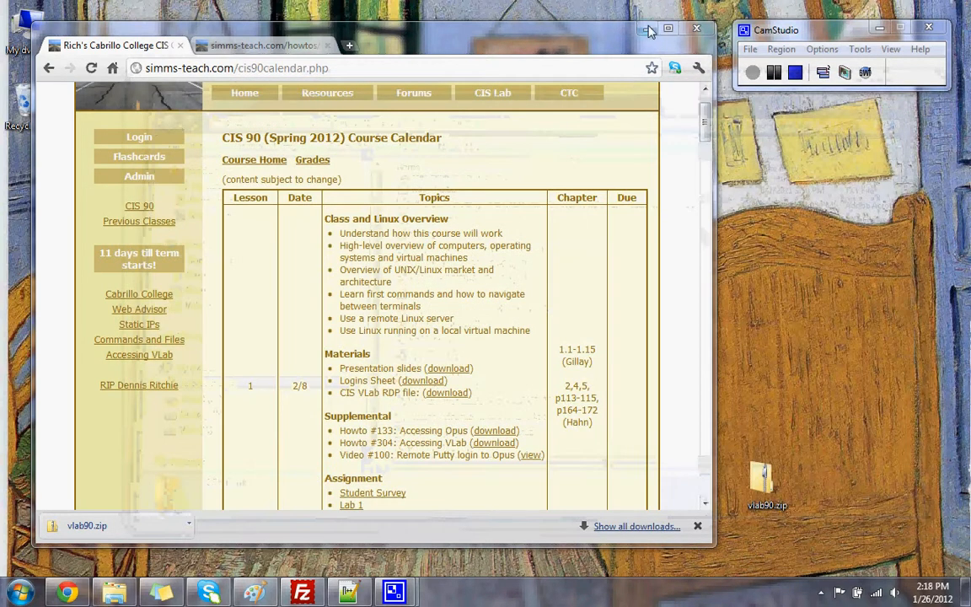
left_click(649, 34)
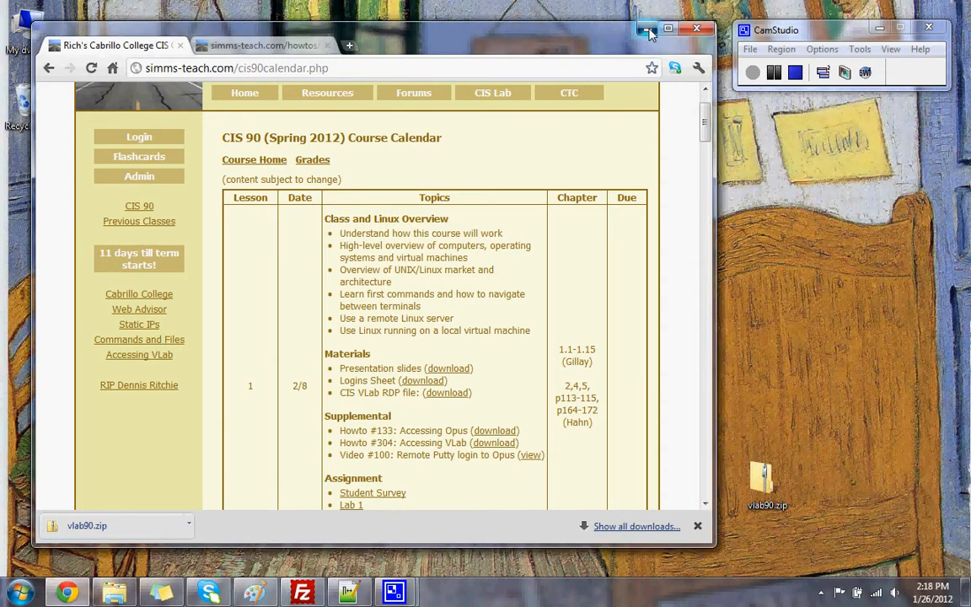
left_click_drag(761, 478, 346, 364)
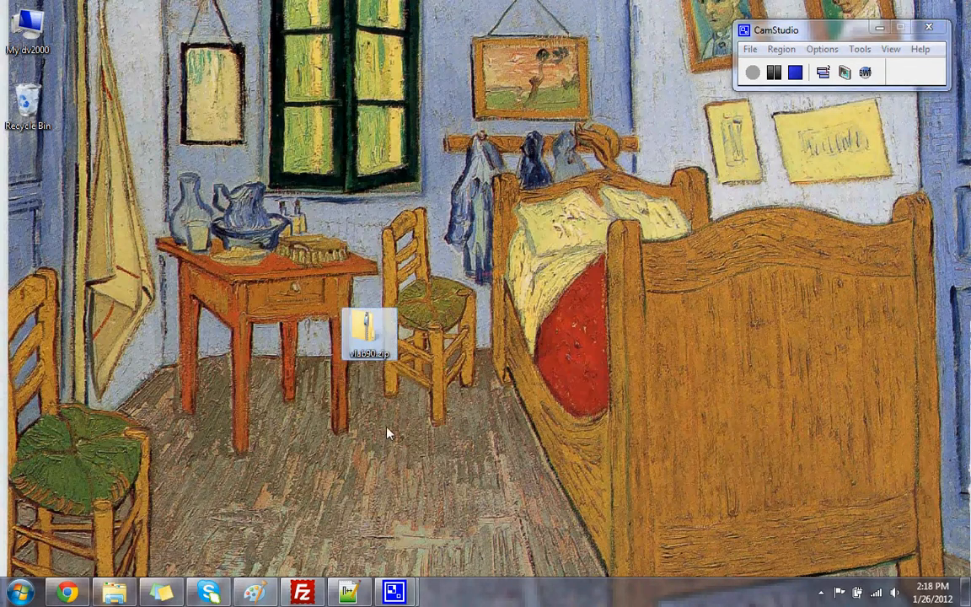
Extract vlab90.rdp from vlab90.zip onto the desktop beside the zip and launch it
double_click(365, 333)
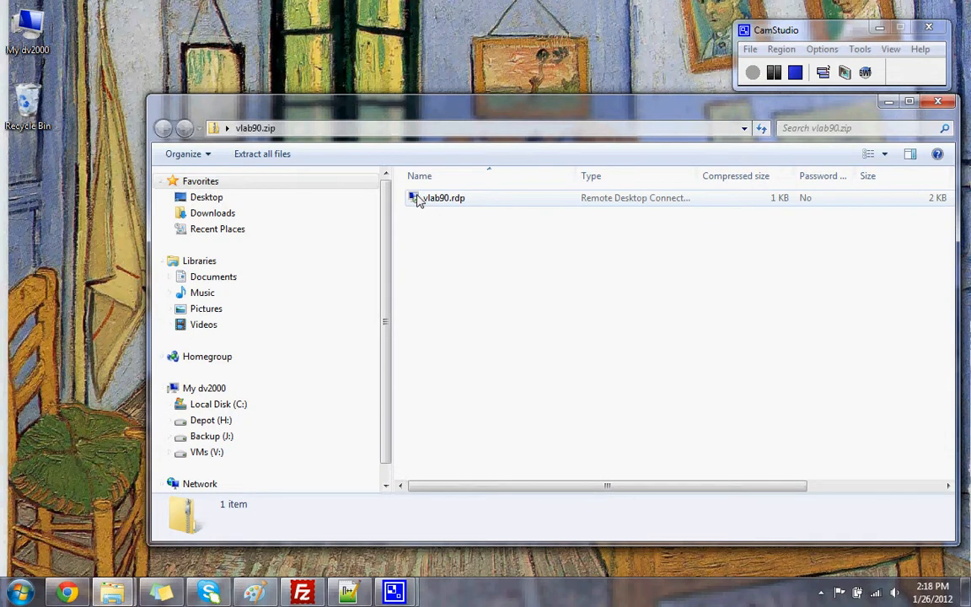
left_click_drag(417, 201, 95, 216)
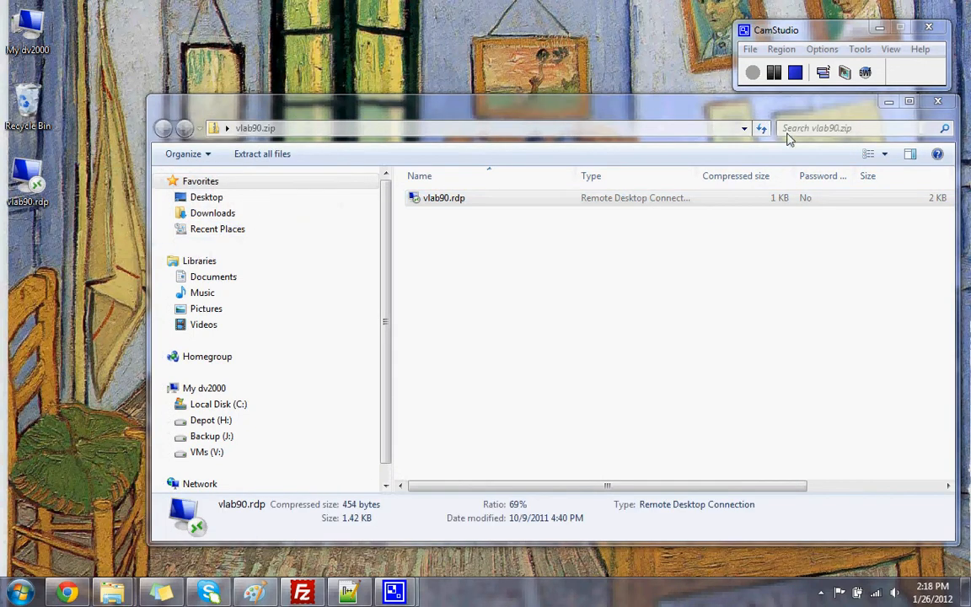
left_click(940, 103)
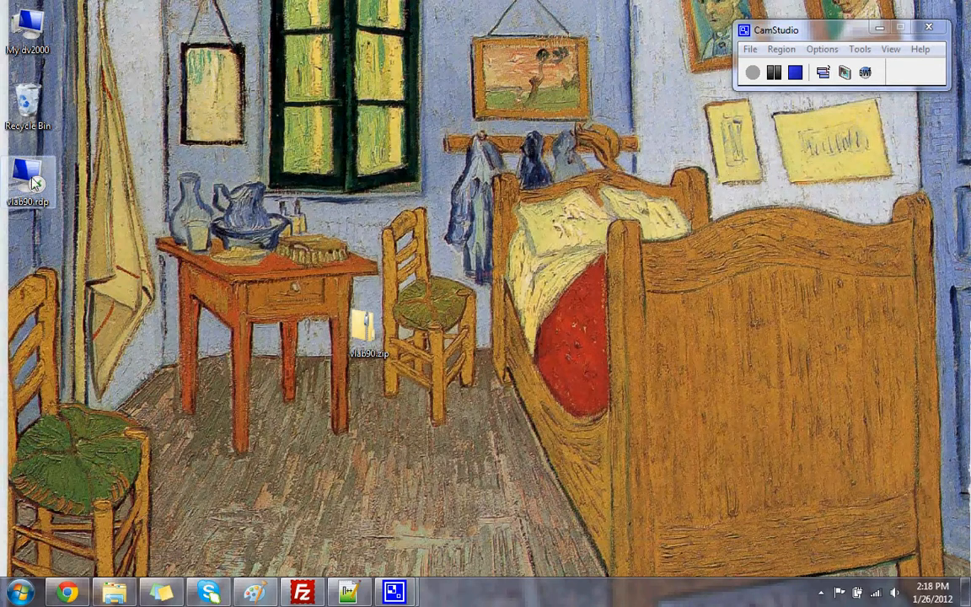
left_click_drag(33, 184, 394, 358)
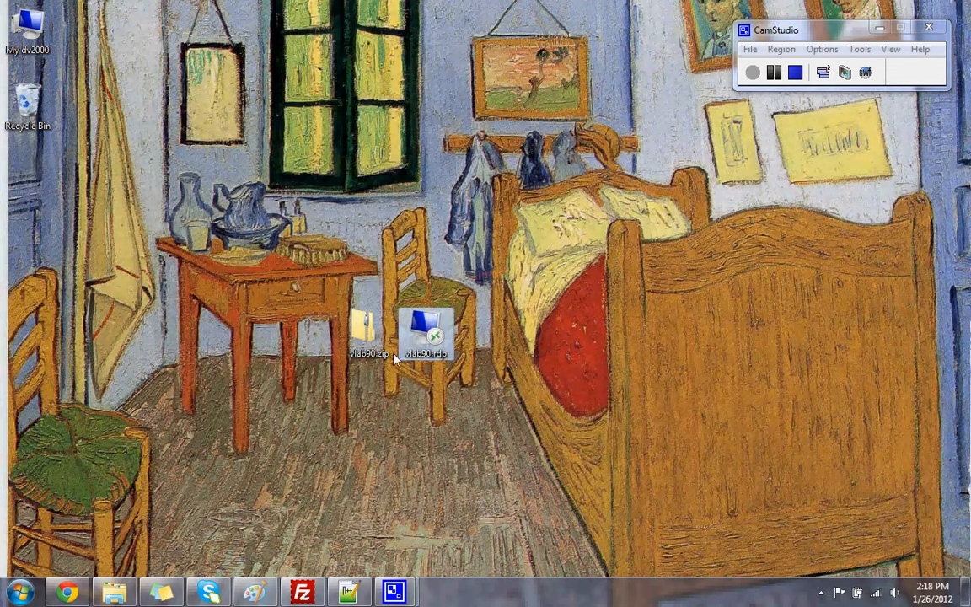
double_click(434, 335)
Connect with vlab90.rdp to cislab.cabrillo.edu, accepting the unknown-publisher RemoteApp warning
right_click(432, 333)
left_click(474, 59)
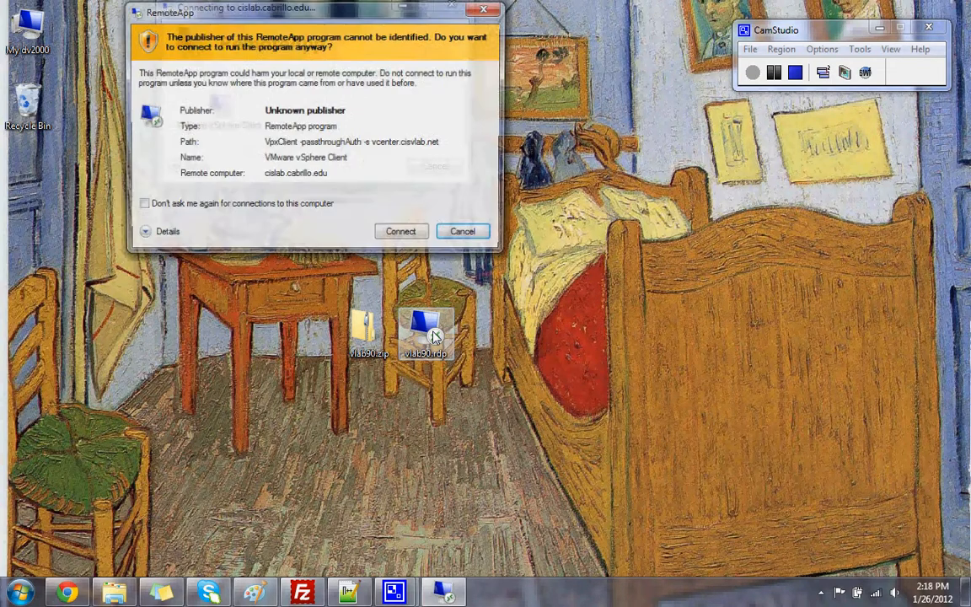
left_click(404, 236)
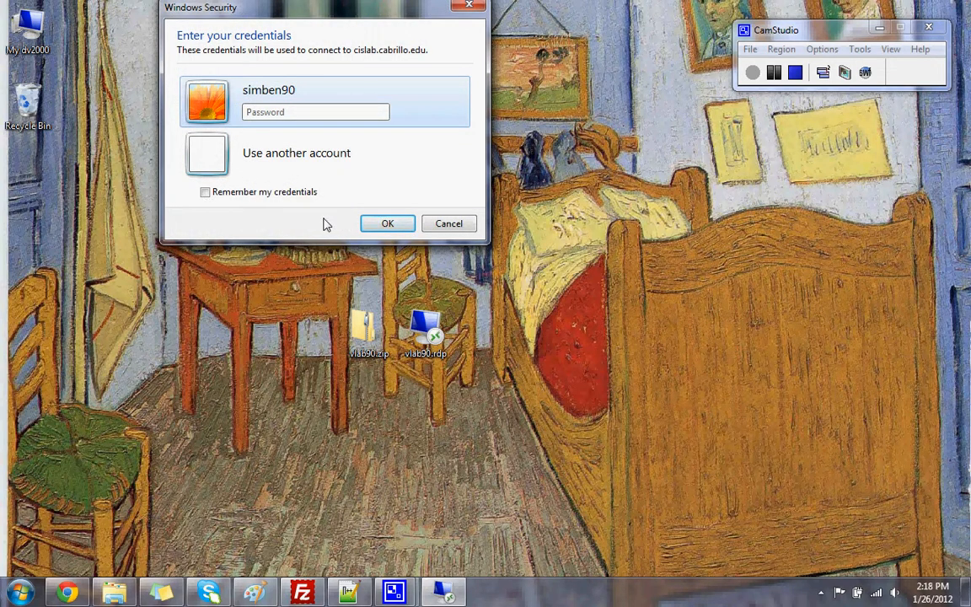
Switch to a different account and enter the cislab domain user name and the account password
left_click(296, 157)
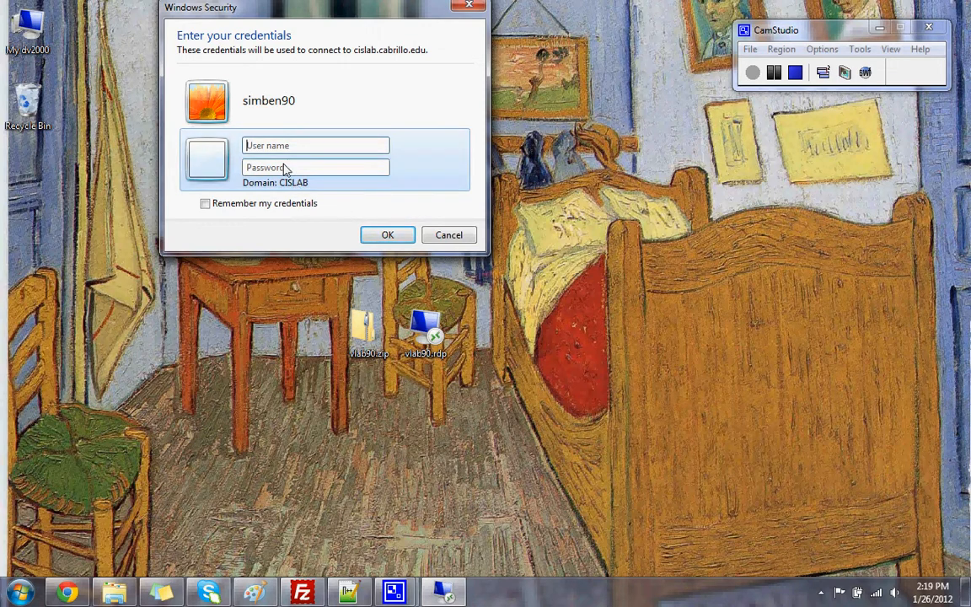
left_click(293, 148)
type("ab\\si")
type("mben90")
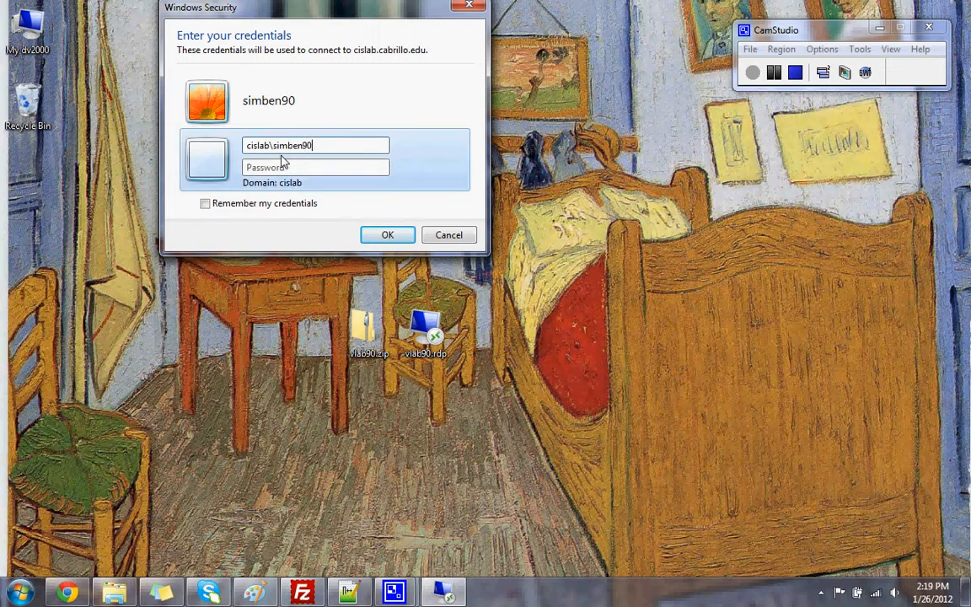
left_click(301, 172)
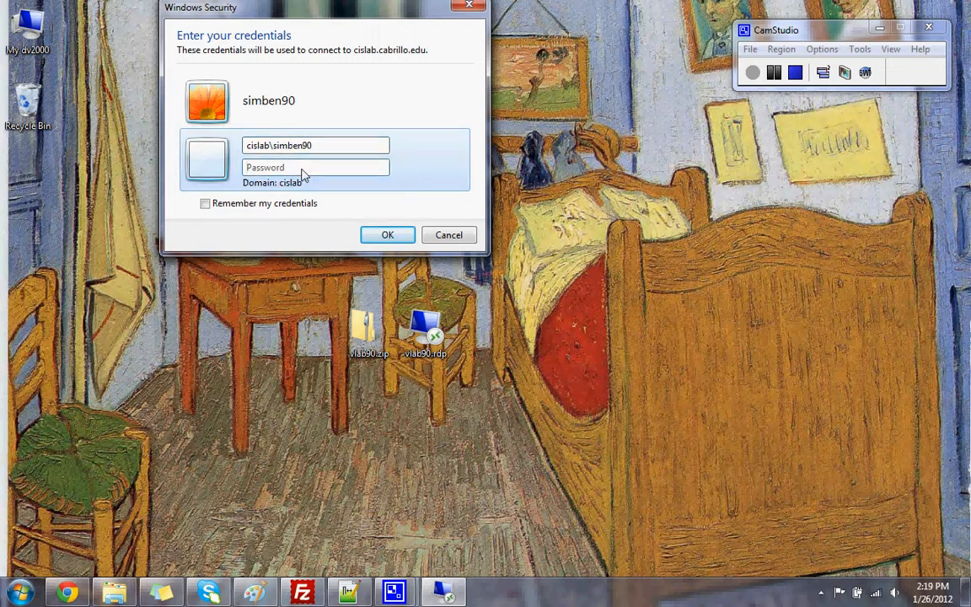
type("•••••••")
Submit the credentials and accept the RDserver.cislab.net certificate warning
left_click(387, 236)
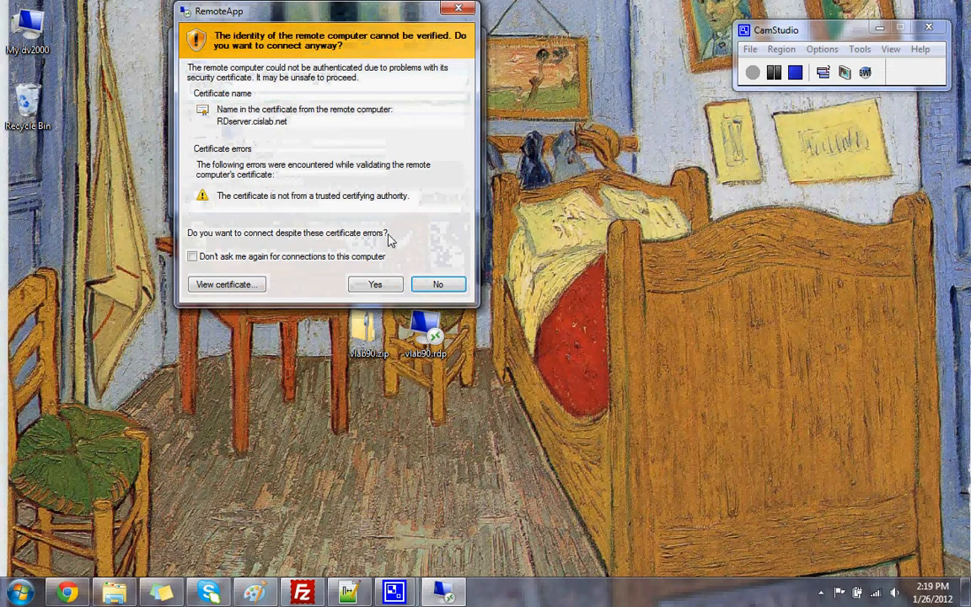
left_click(374, 286)
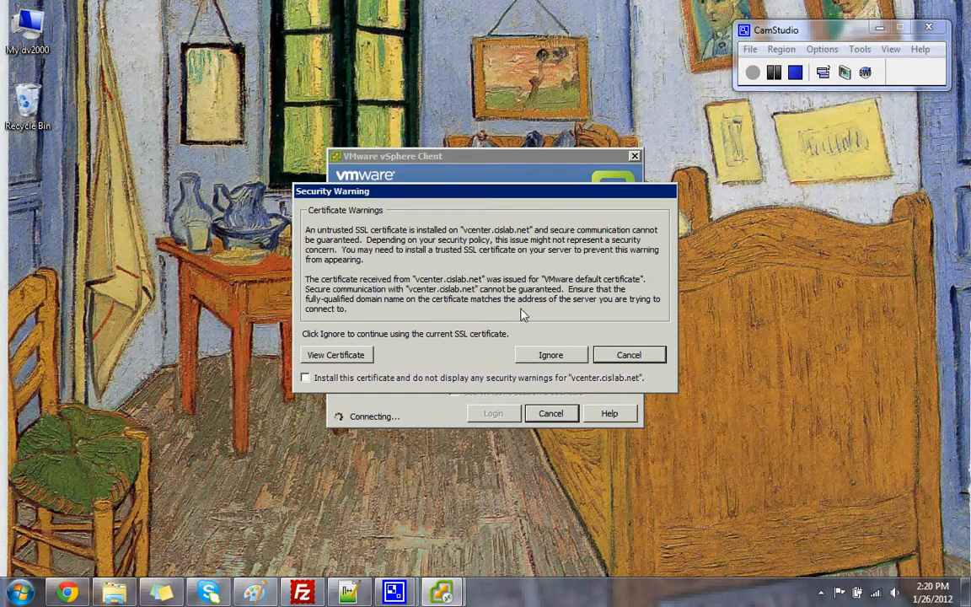
Ignore the vcenter.cislab.net SSL certificate warning and wait for the VMs and Templates view
left_click(552, 355)
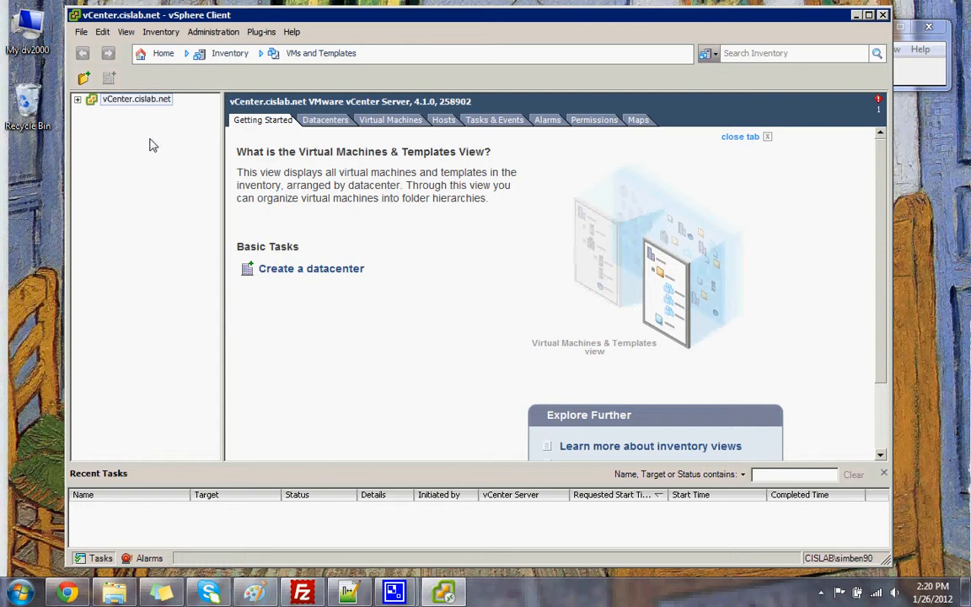
Expand vCenter > Linux Lab > CIS 90, browse the pods, expand Pod 01 and select Fang (Pod reservations)
left_click(78, 101)
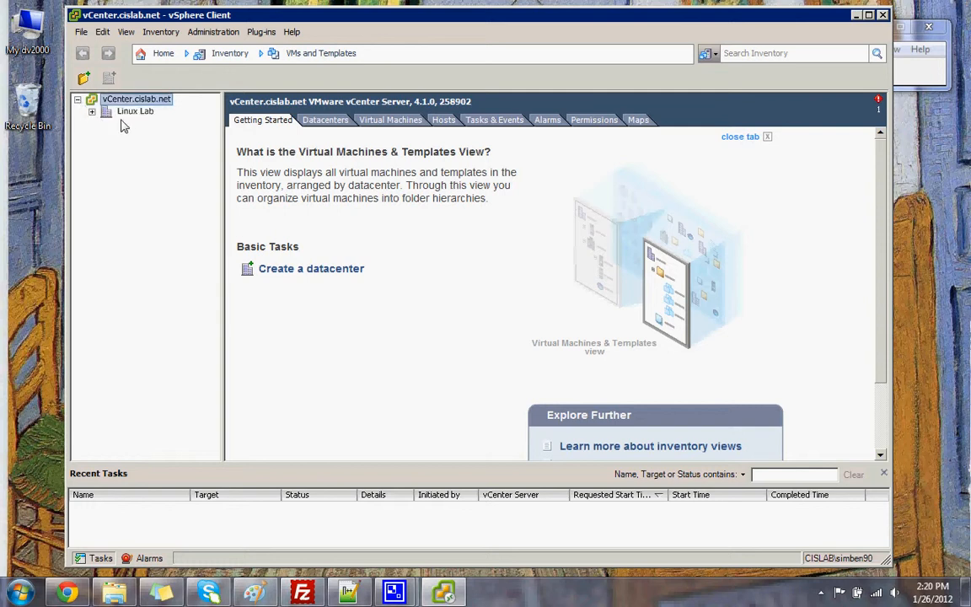
left_click(92, 112)
left_click(107, 124)
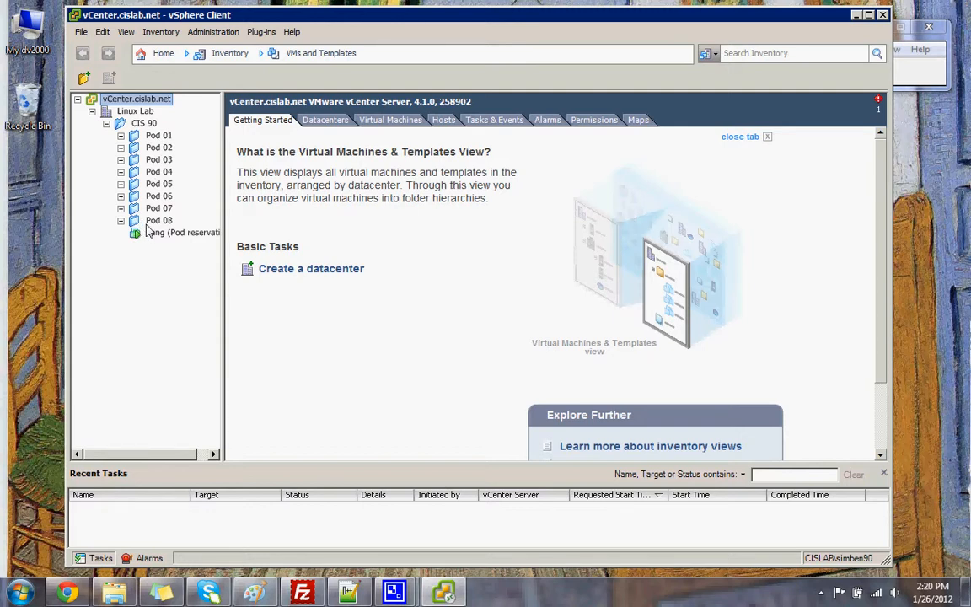
left_click(121, 148)
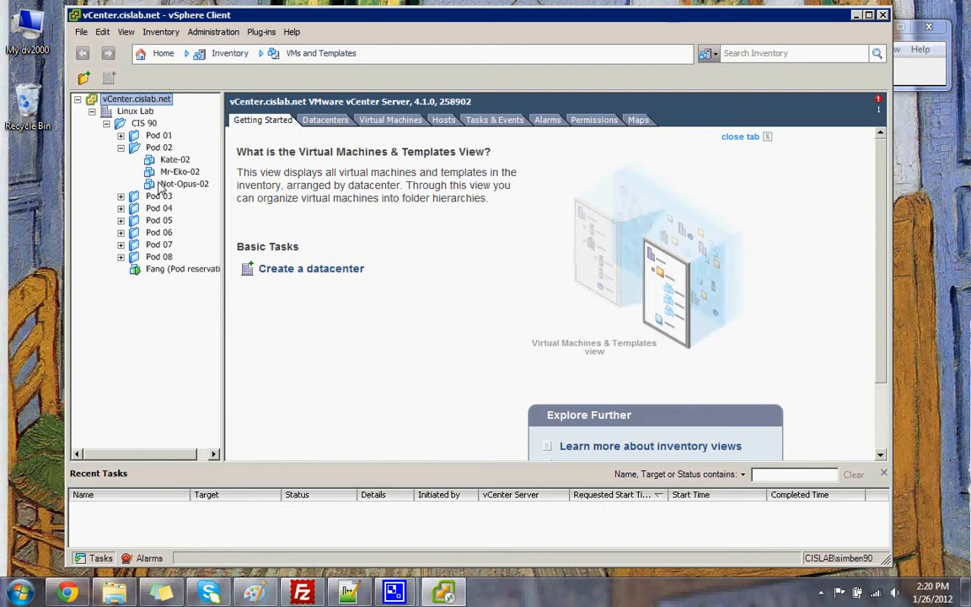
left_click(120, 196)
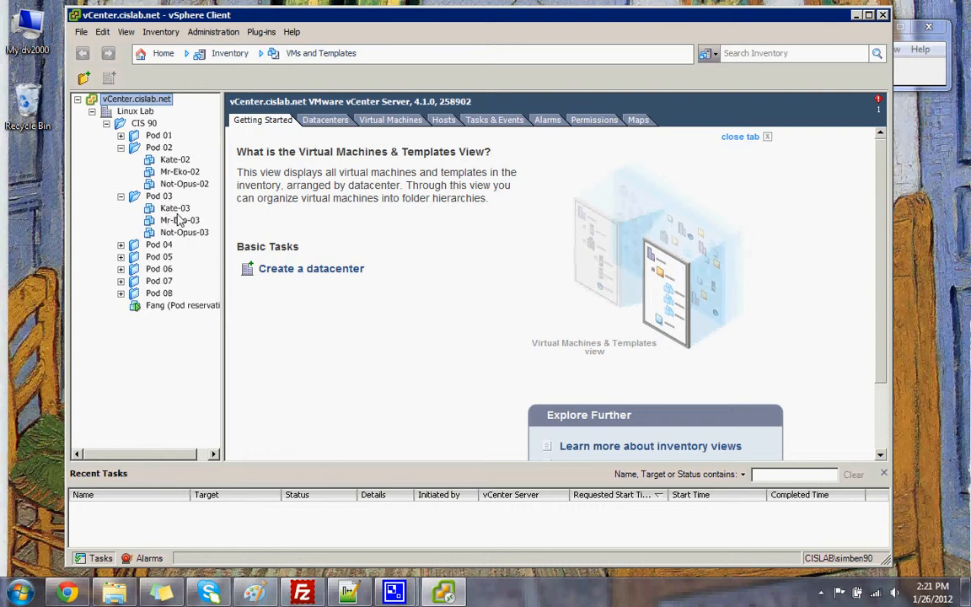
left_click(120, 197)
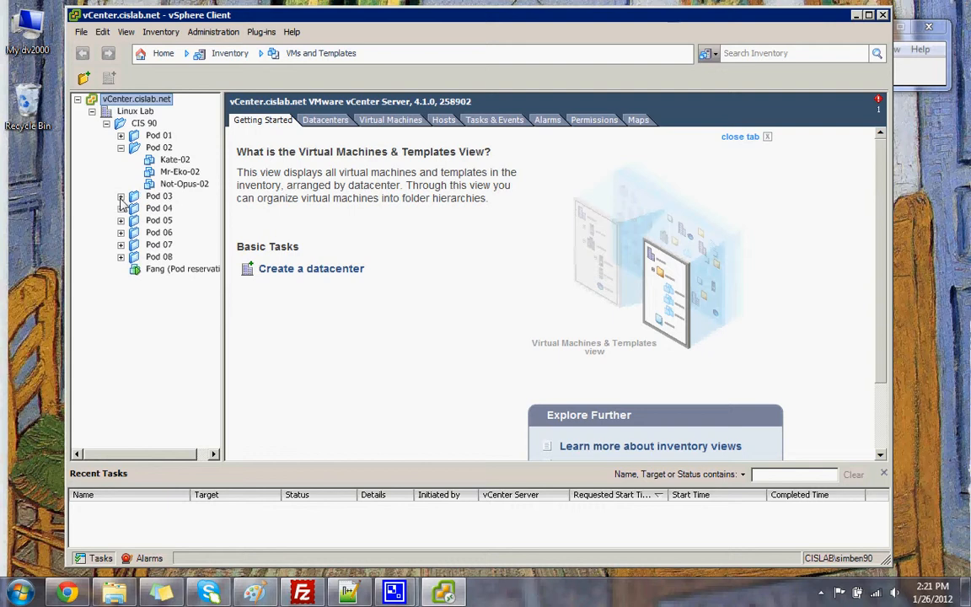
left_click(121, 149)
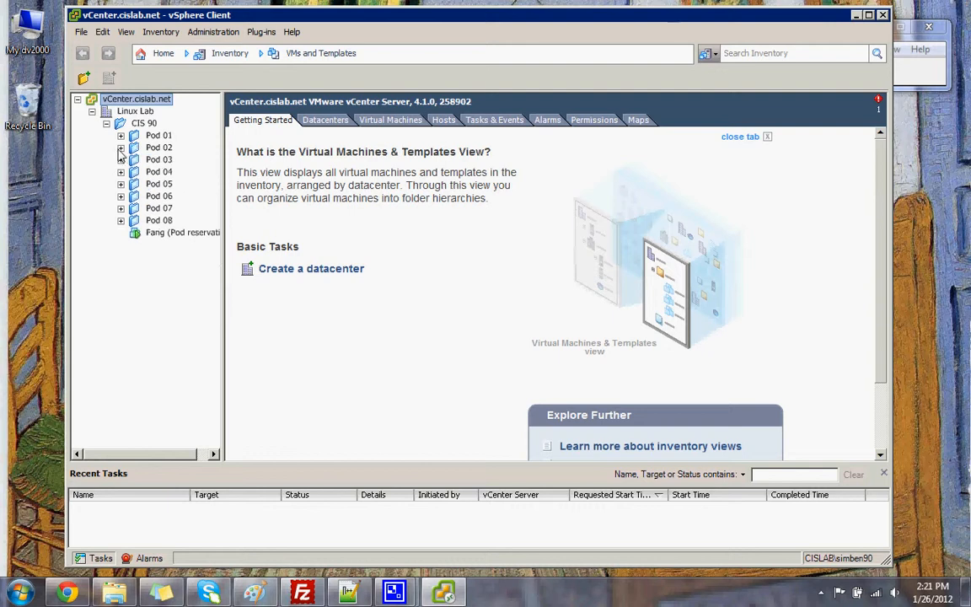
left_click(121, 136)
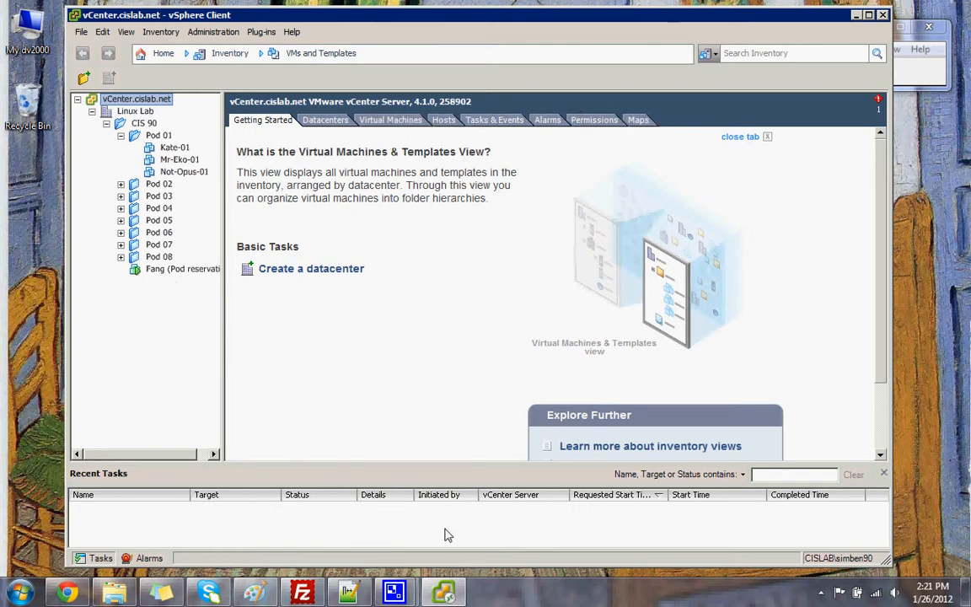
left_click(157, 270)
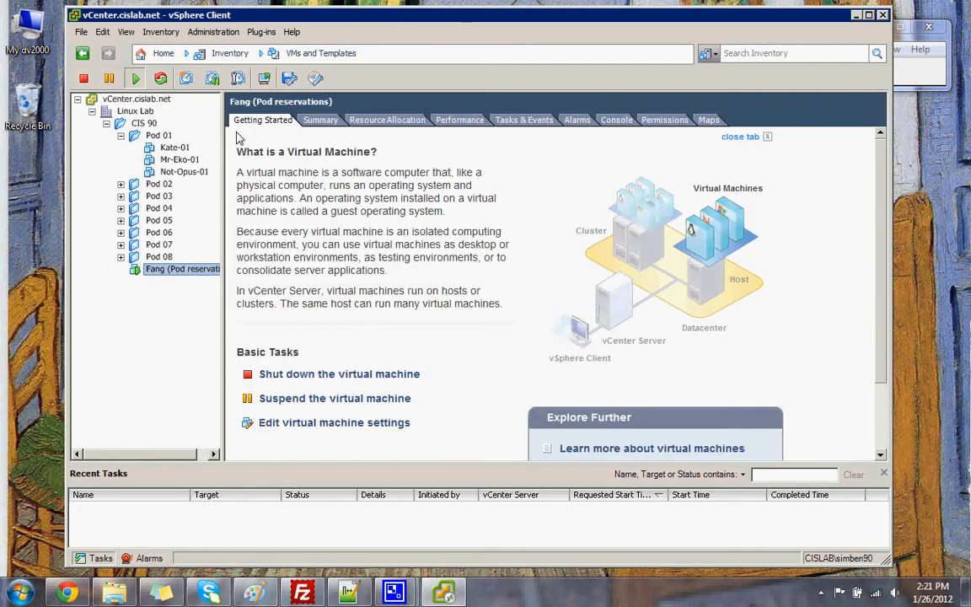
Show the Fang VM's console with the Pod reservation sheet, hide Recent Tasks, and maximize the client
left_click(618, 121)
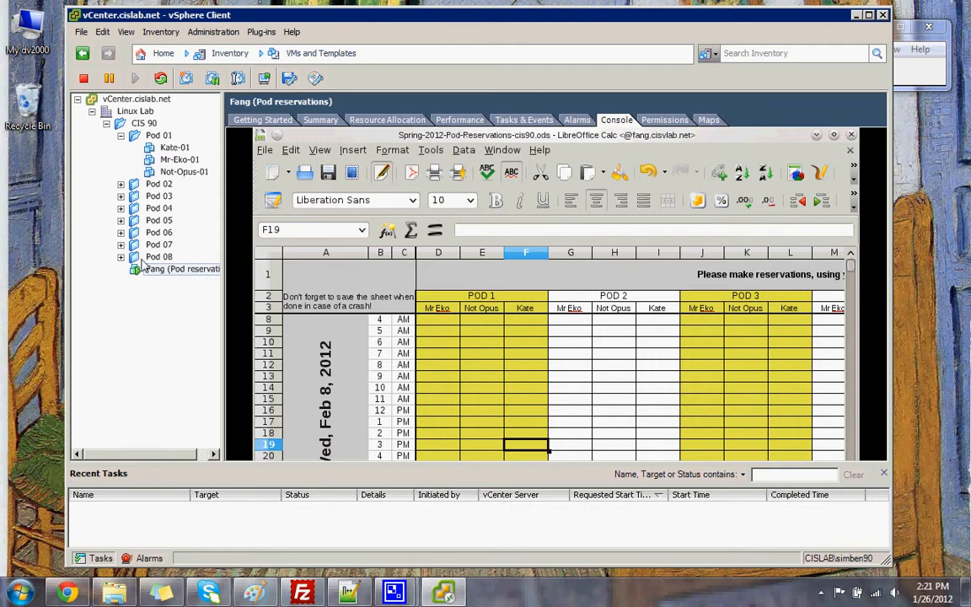
left_click(167, 272)
left_click(884, 475)
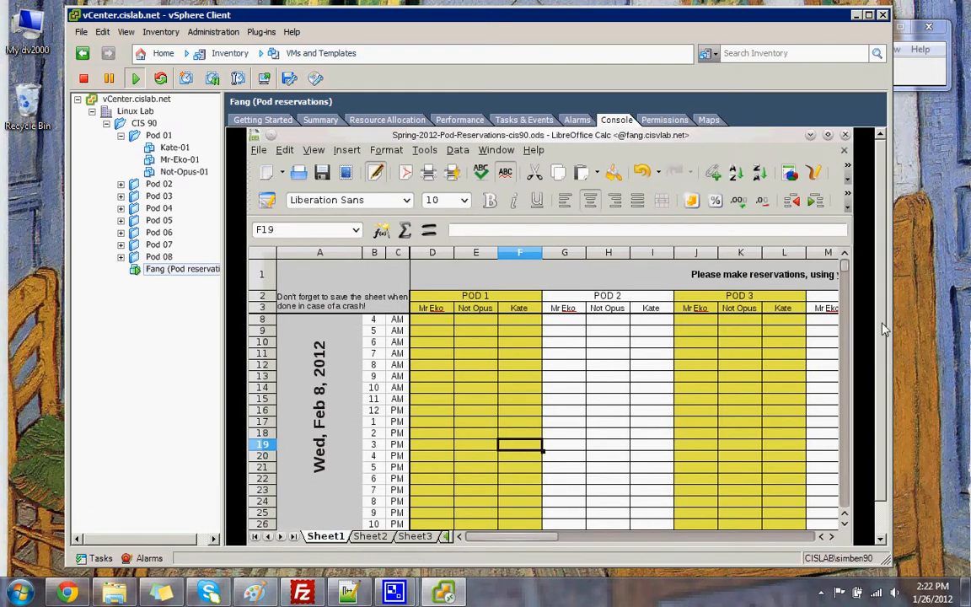
double_click(784, 14)
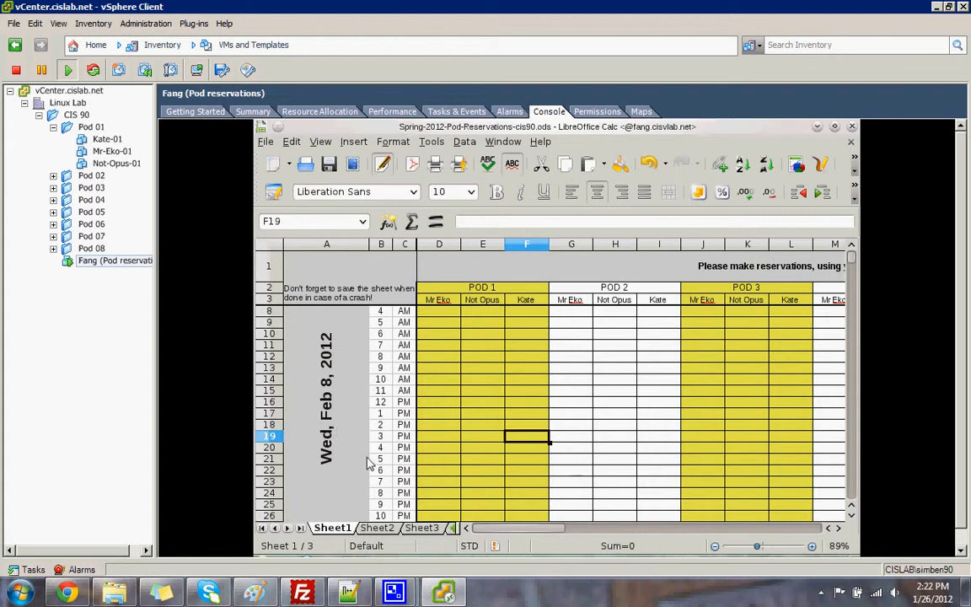
Enter reservation initials in D18, E18 and F18 for Pod 1 at 2 PM, then save the sheet
left_click(434, 426)
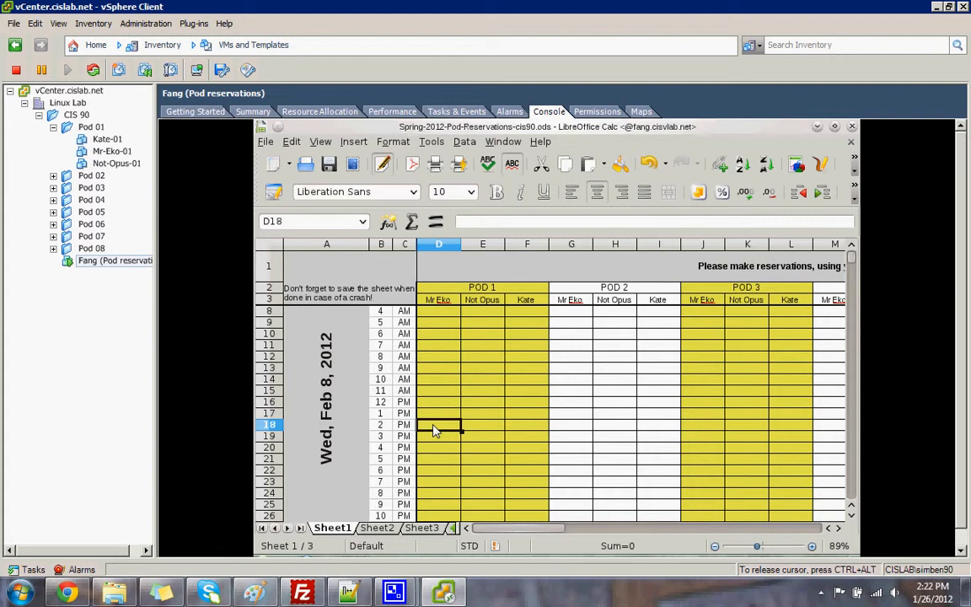
type("s")
key("Tab")
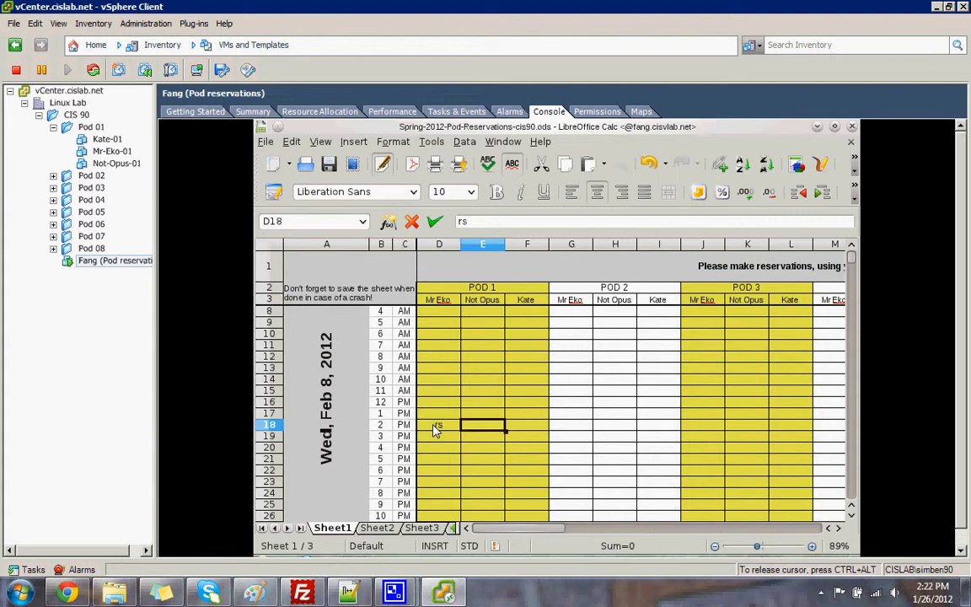
type("rs")
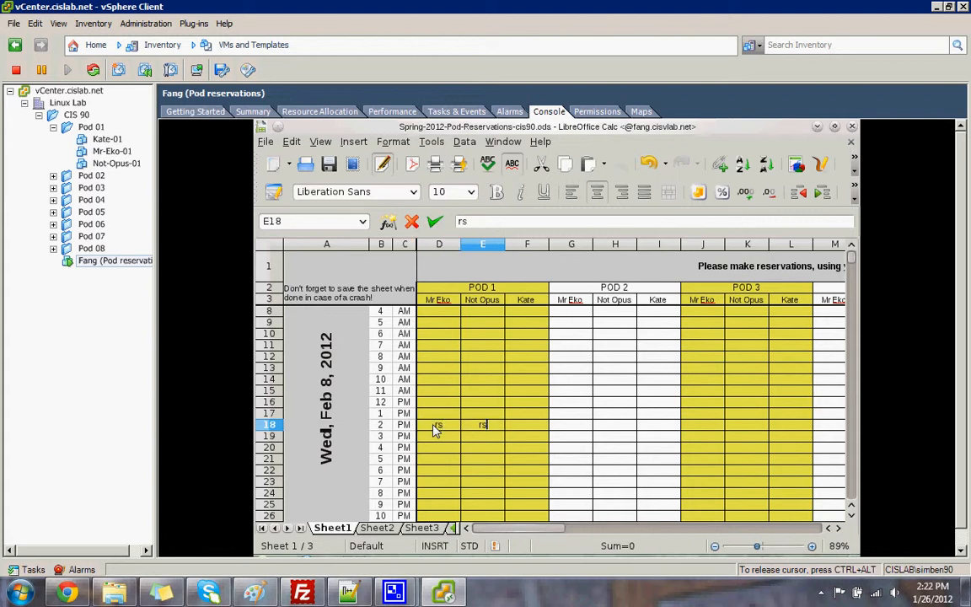
key("Tab")
type("rs")
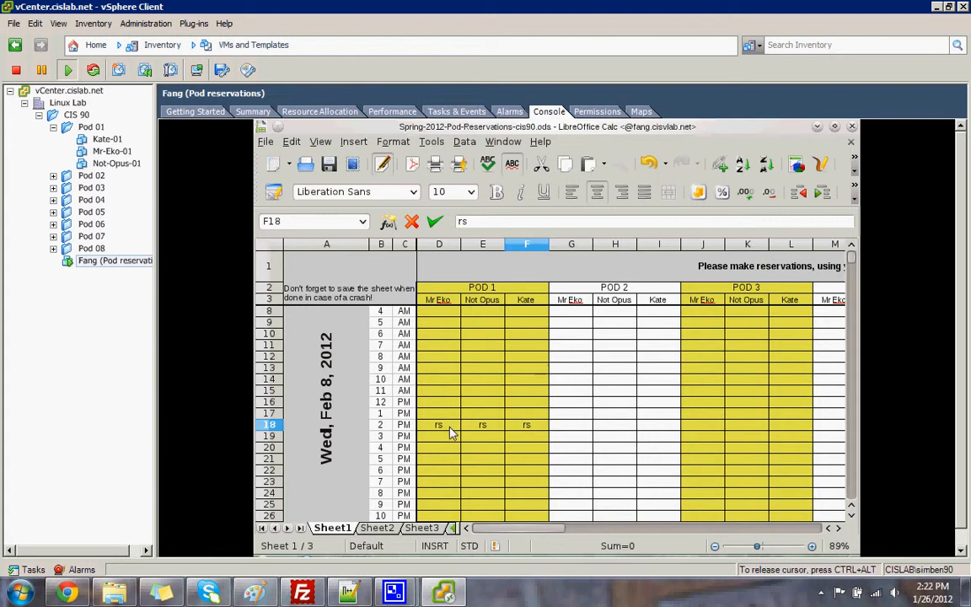
left_click(330, 166)
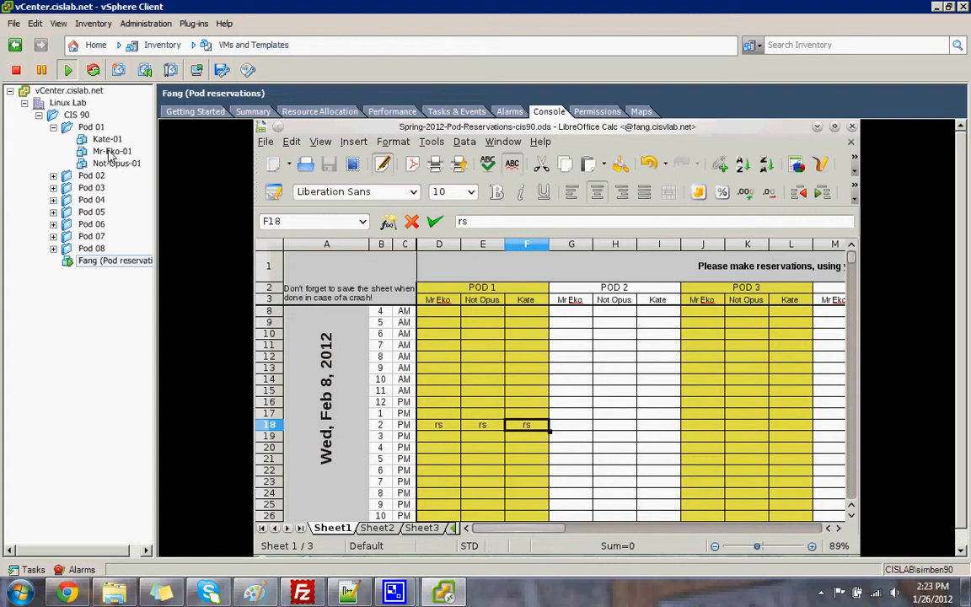
Select Mr-Eko-01, check its Power actions, and return from Getting Started to its Console view
left_click(111, 152)
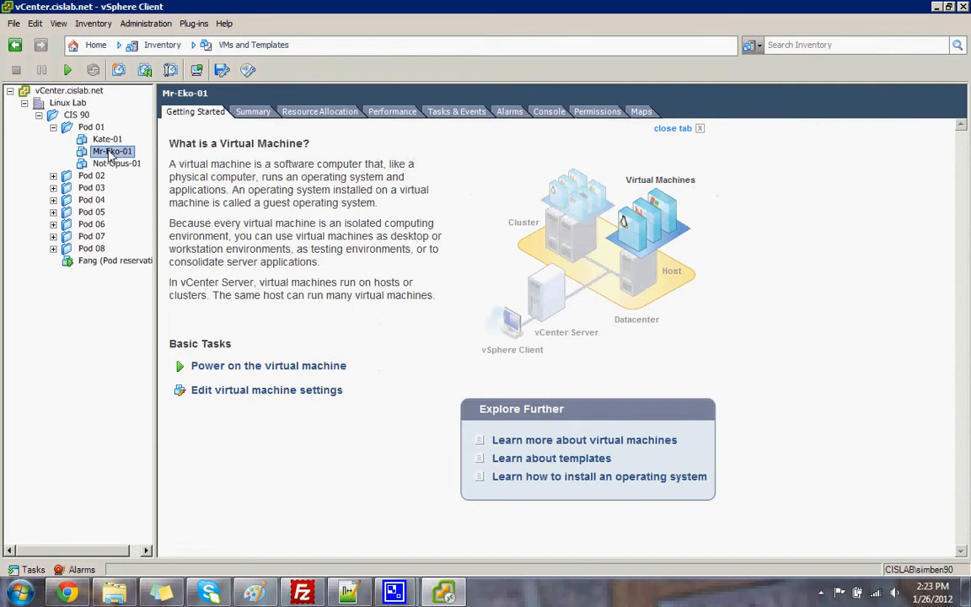
left_click(549, 112)
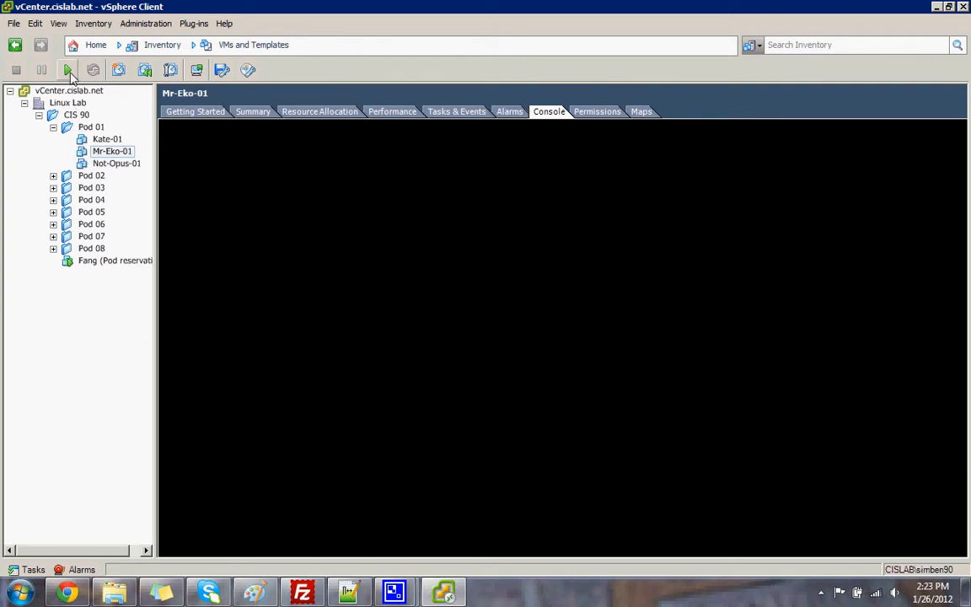
right_click(84, 156)
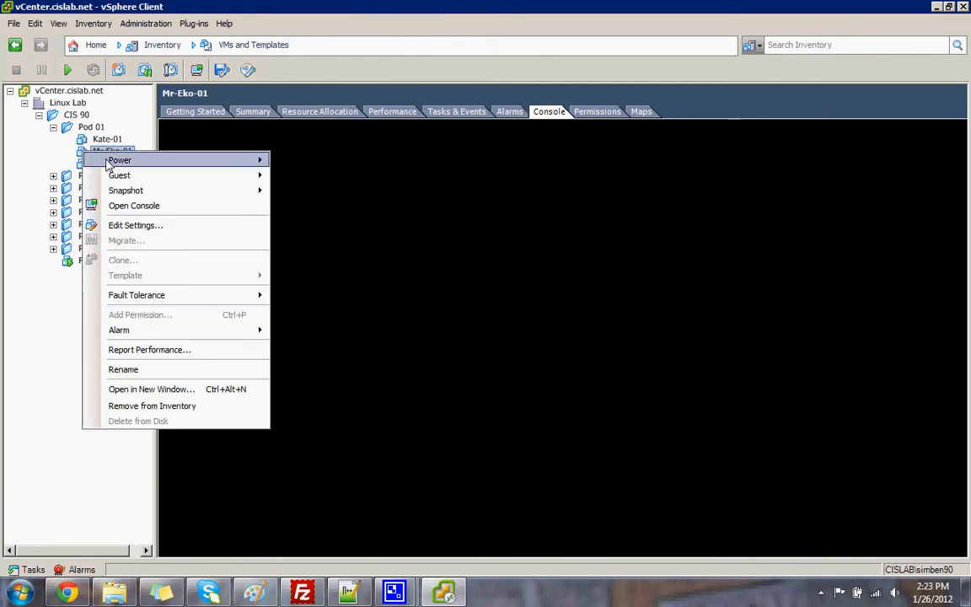
mouse_move(112, 162)
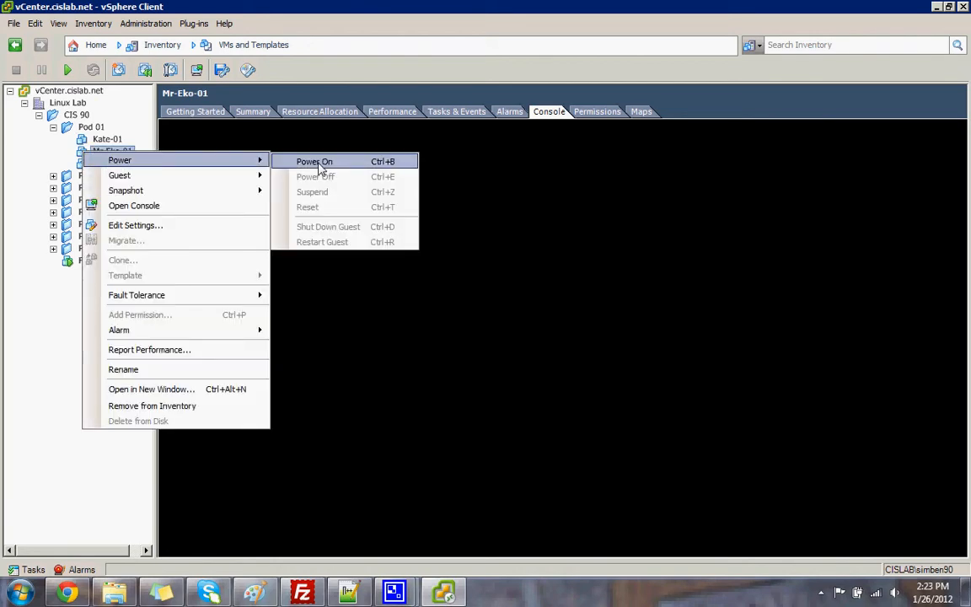
left_click(83, 152)
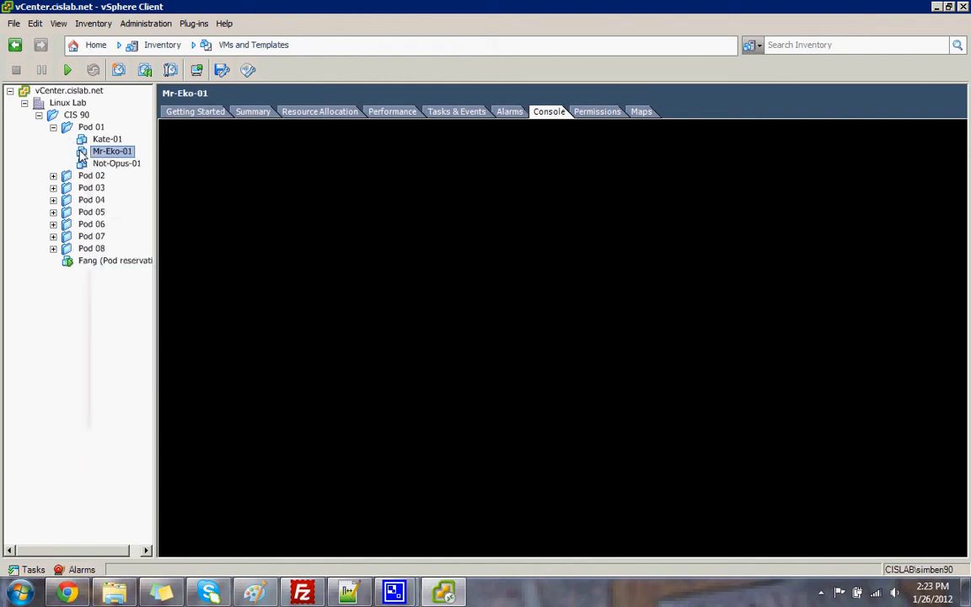
left_click(194, 113)
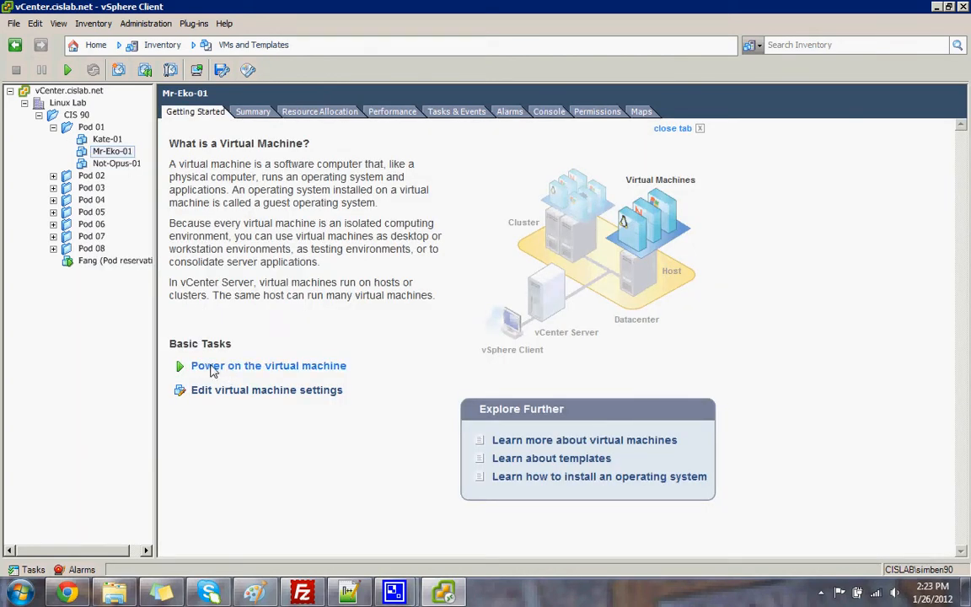
left_click(548, 112)
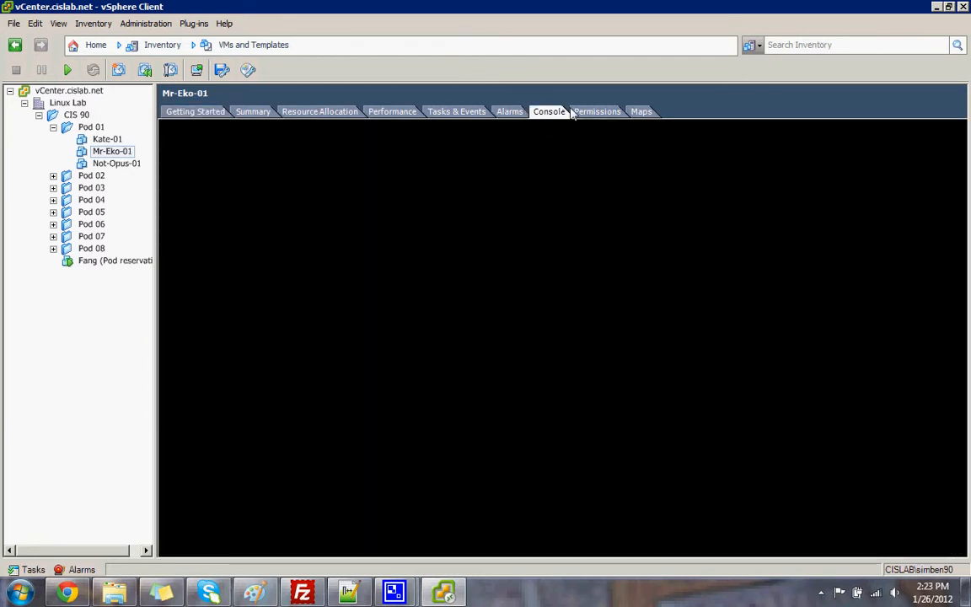
Power on Mr-Eko-01 and capture console input at its Ubuntu login screen
left_click(69, 72)
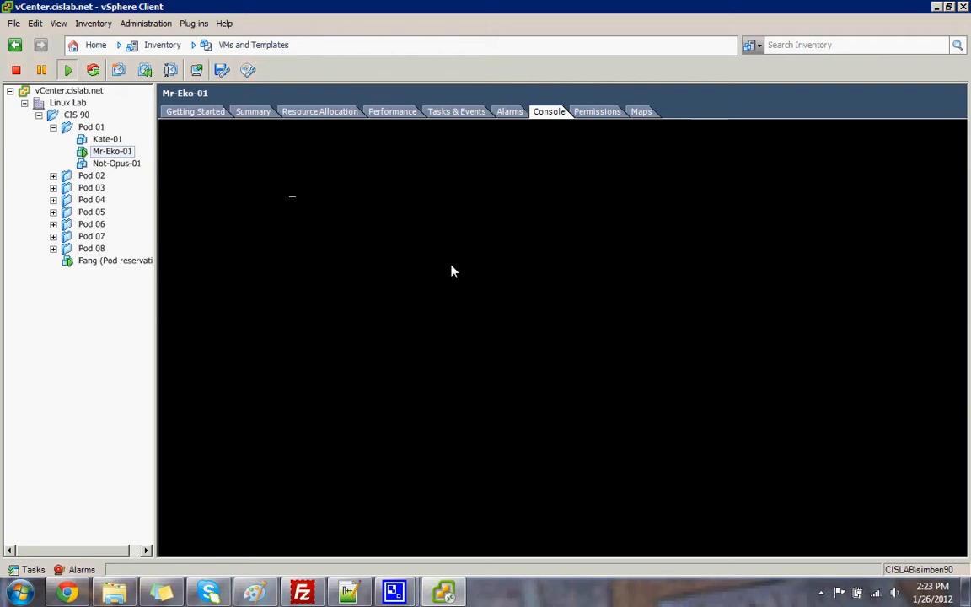
left_click(453, 270)
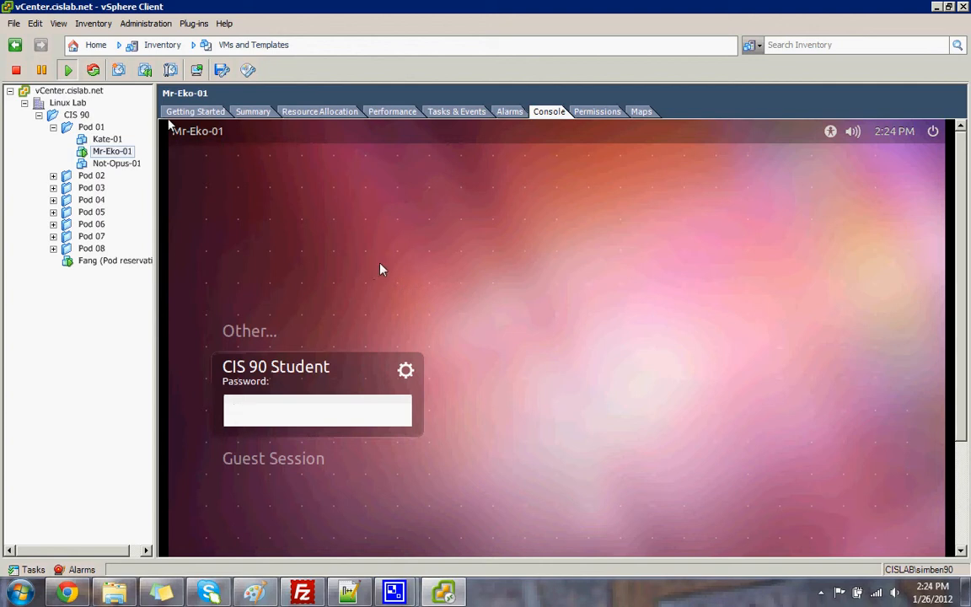
left_click(387, 261)
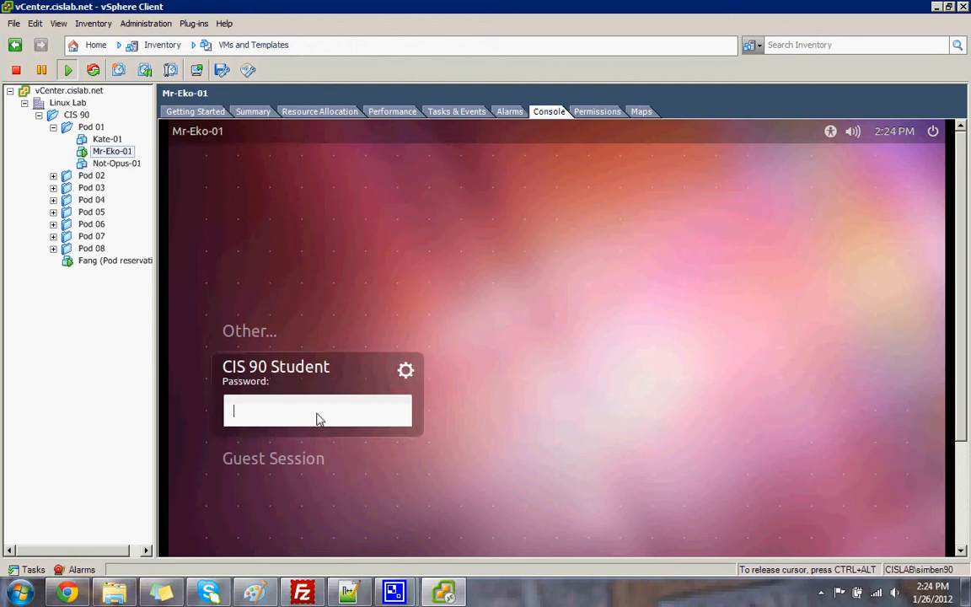
Log in to Mr-Eko-01 as CIS 90 Student by entering the account password
type("********")
key("Return")
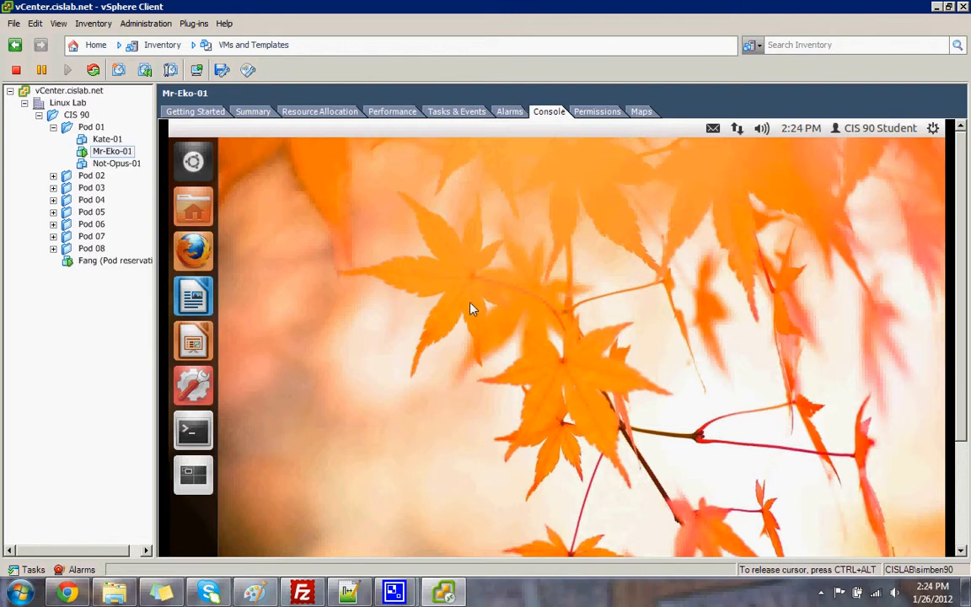
left_click(199, 438)
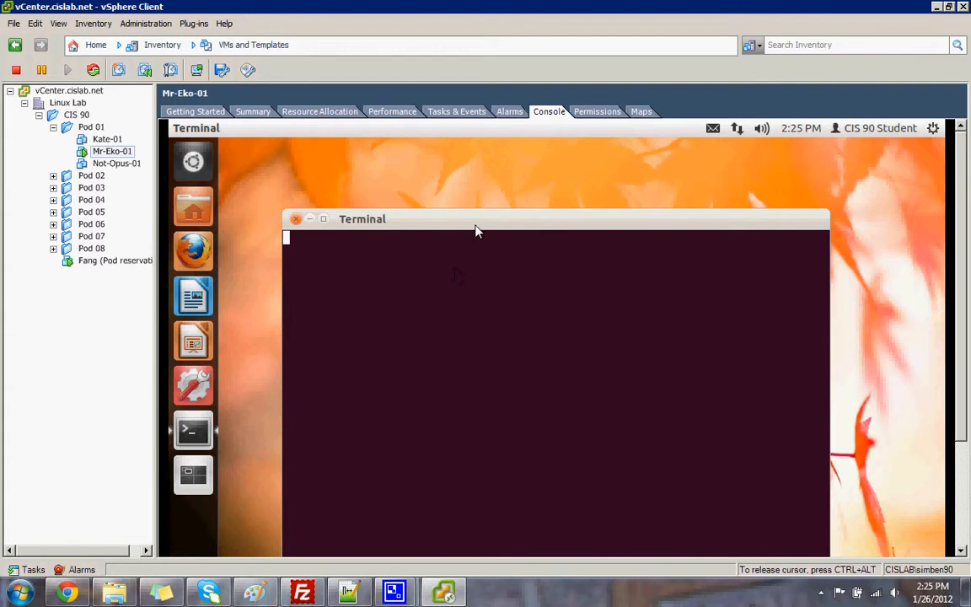
left_click_drag(466, 217, 446, 159)
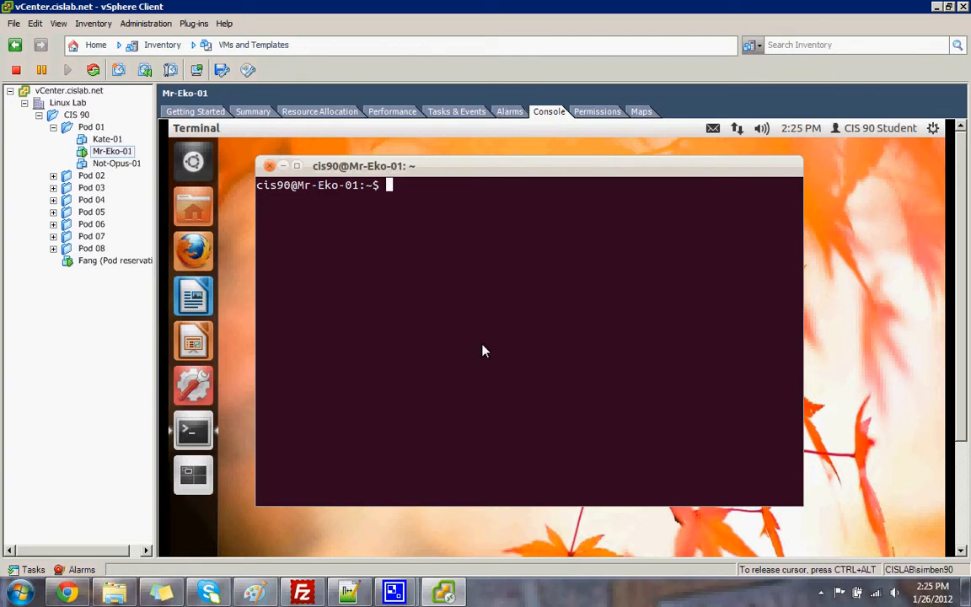
type("exit")
key("Return")
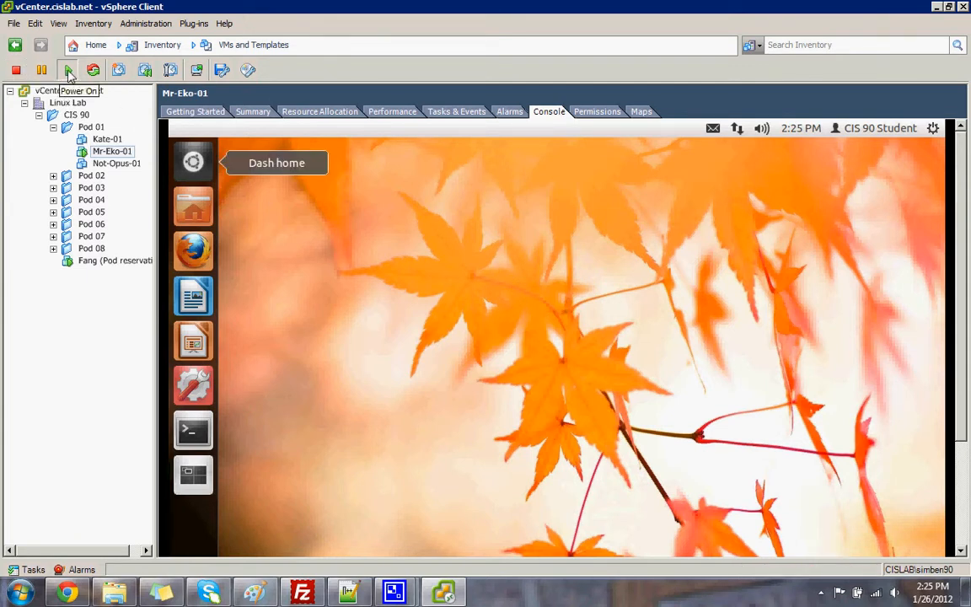
Shut down Mr-Eko-01's Ubuntu from the gear menu, confirming Shut Down in the dialog
left_click(688, 231)
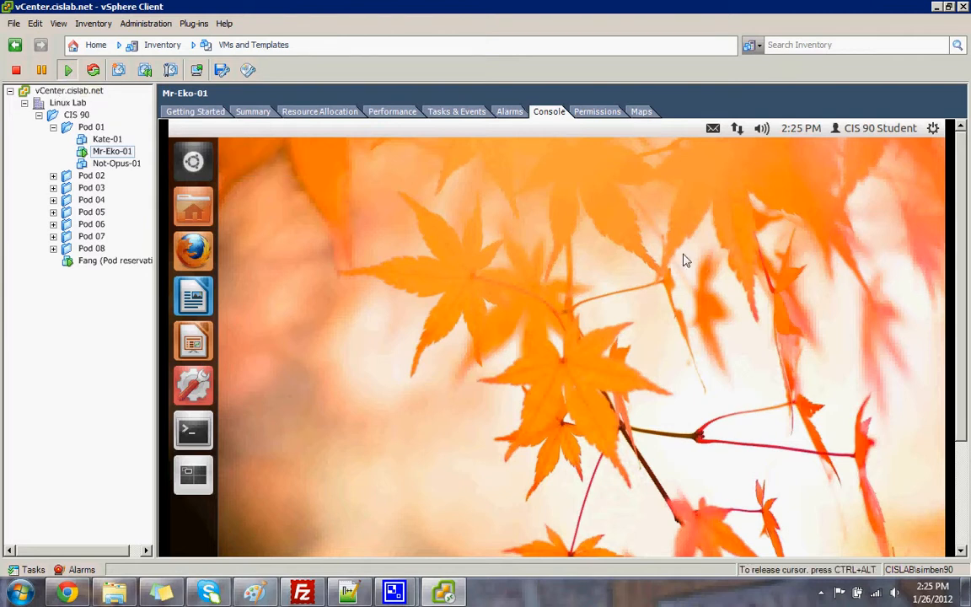
left_click(933, 131)
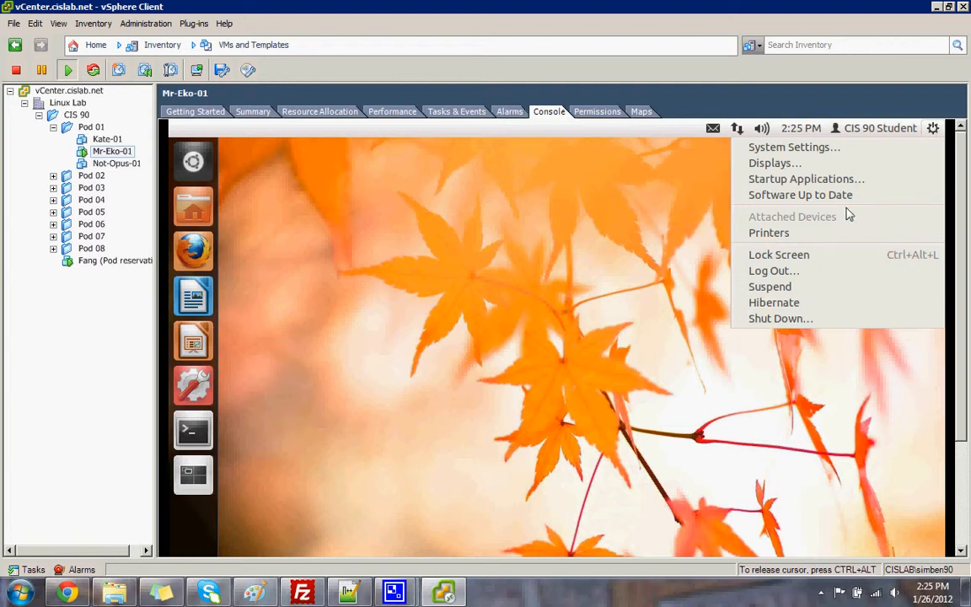
left_click(792, 322)
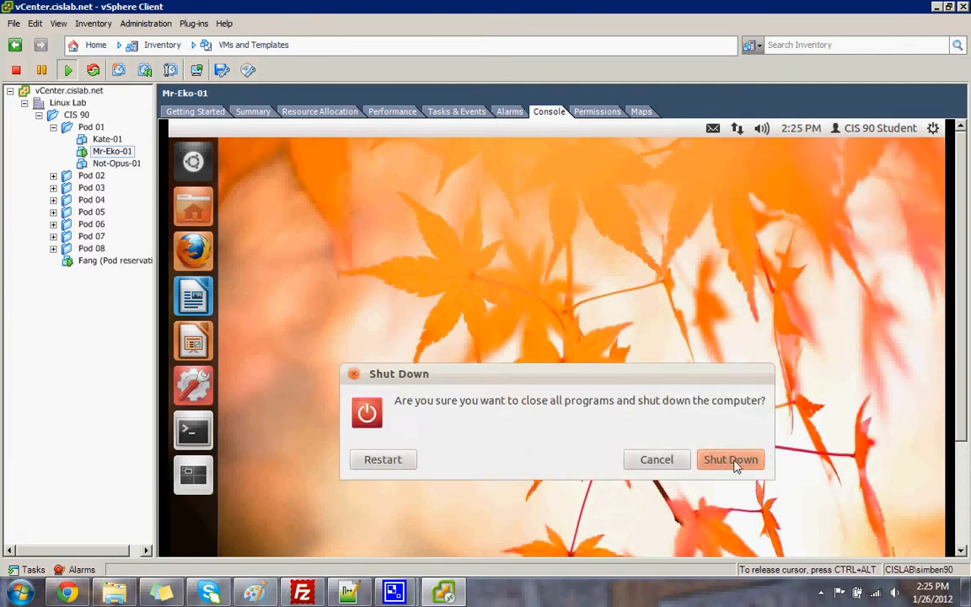
left_click(733, 461)
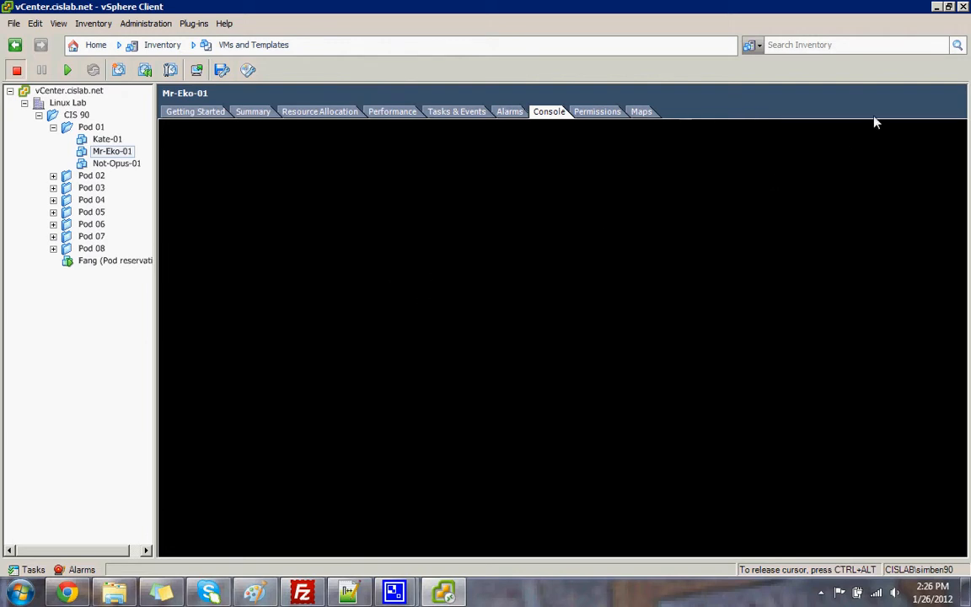
Restore the vSphere Client window from maximized, nudge it into place, and close it
double_click(860, 9)
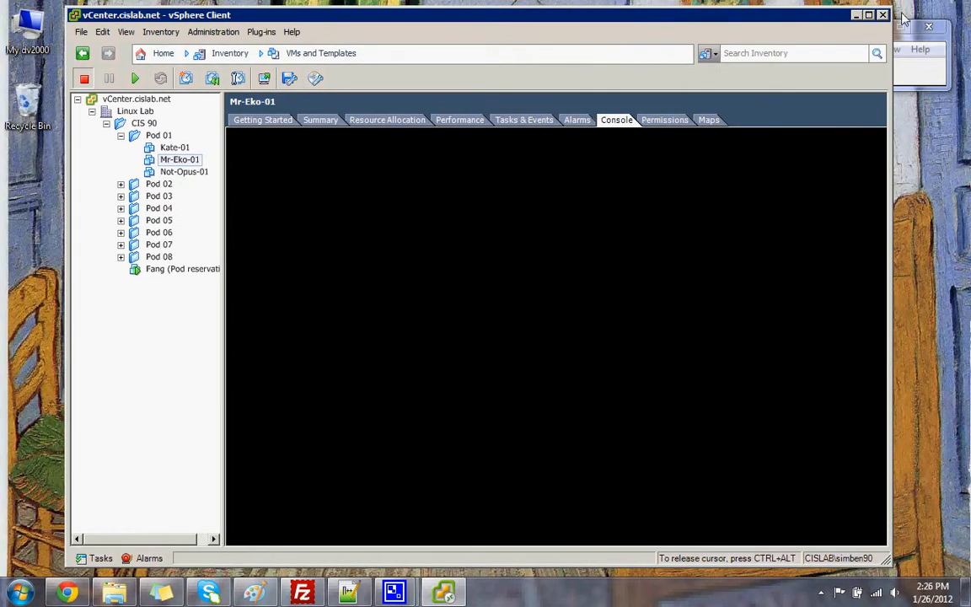
left_click_drag(731, 22, 733, 32)
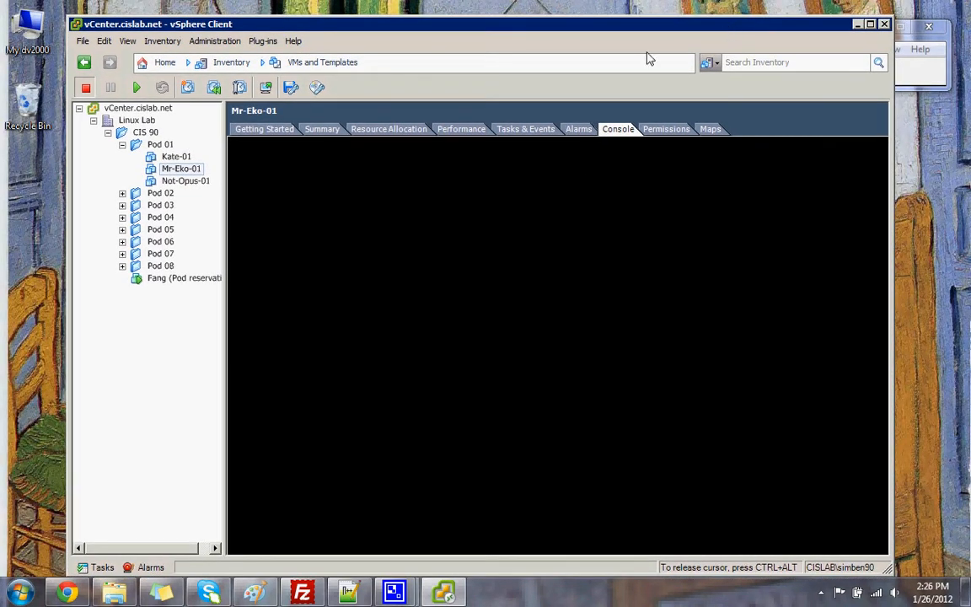
left_click_drag(615, 25, 615, 19)
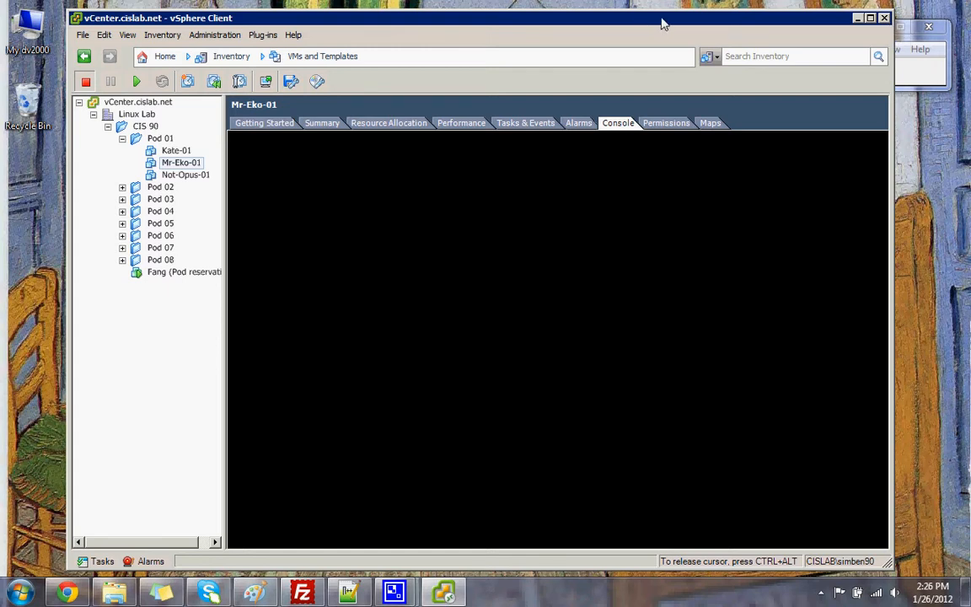
left_click_drag(633, 26, 655, 25)
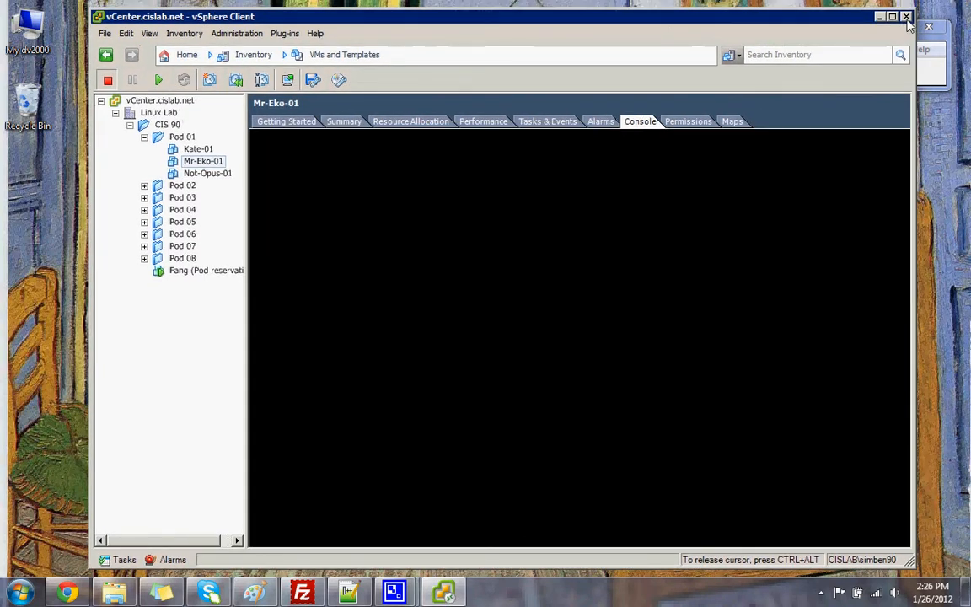
left_click(907, 17)
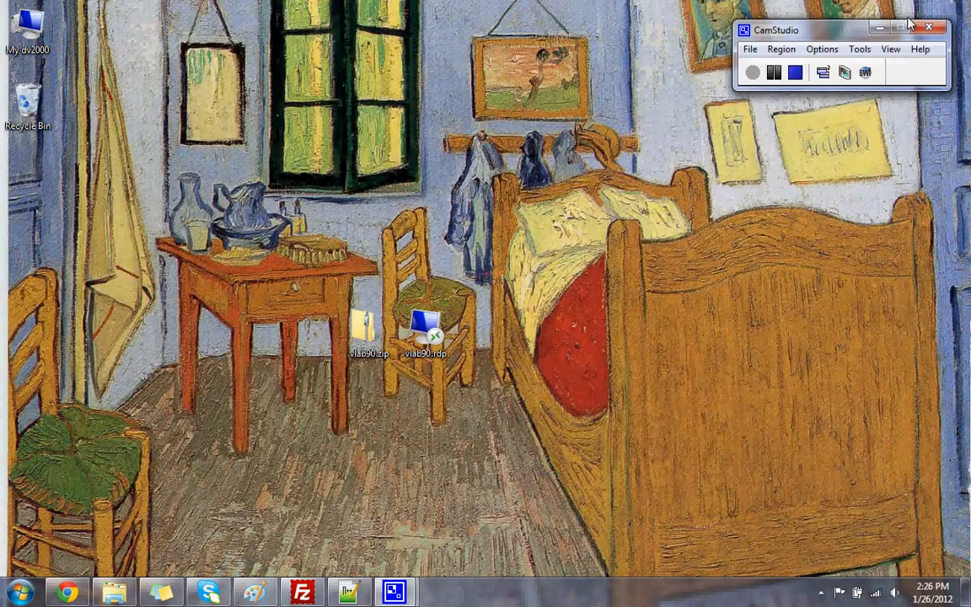